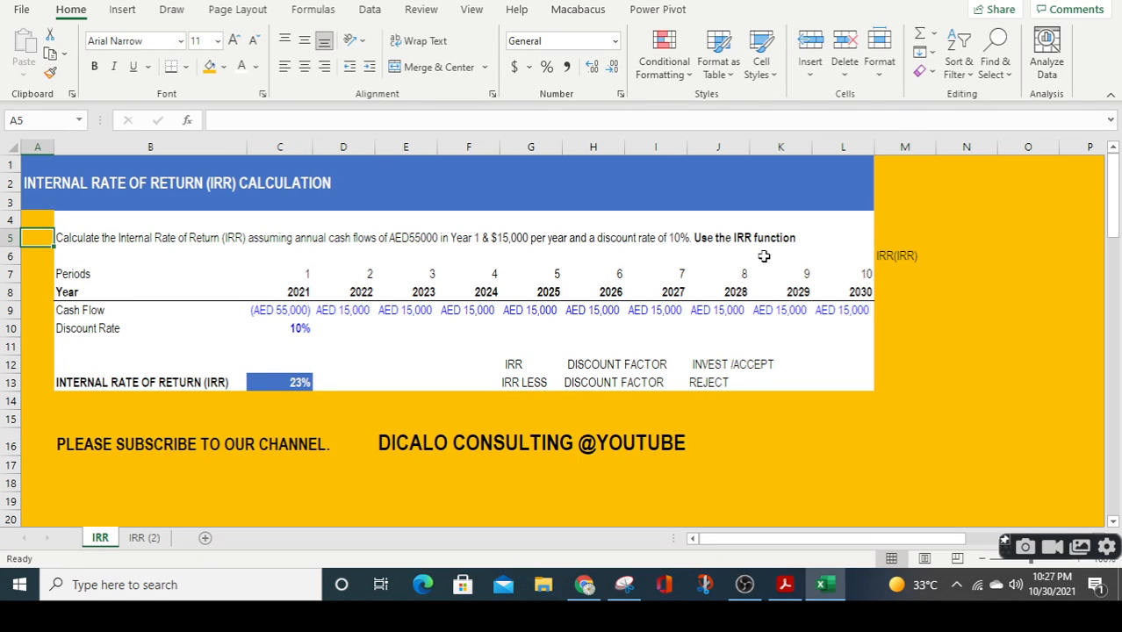
key(Down)
key(Down)
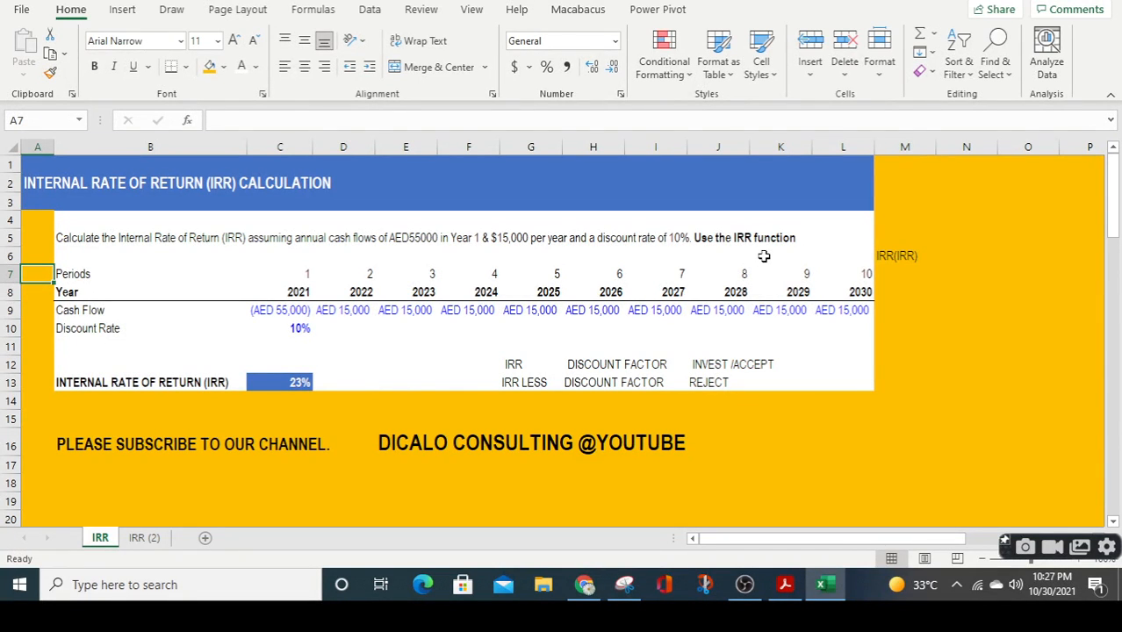
key(Down)
key(Up)
key(Up)
key(Up)
key(Up)
key(Up)
key(Up)
key(Up)
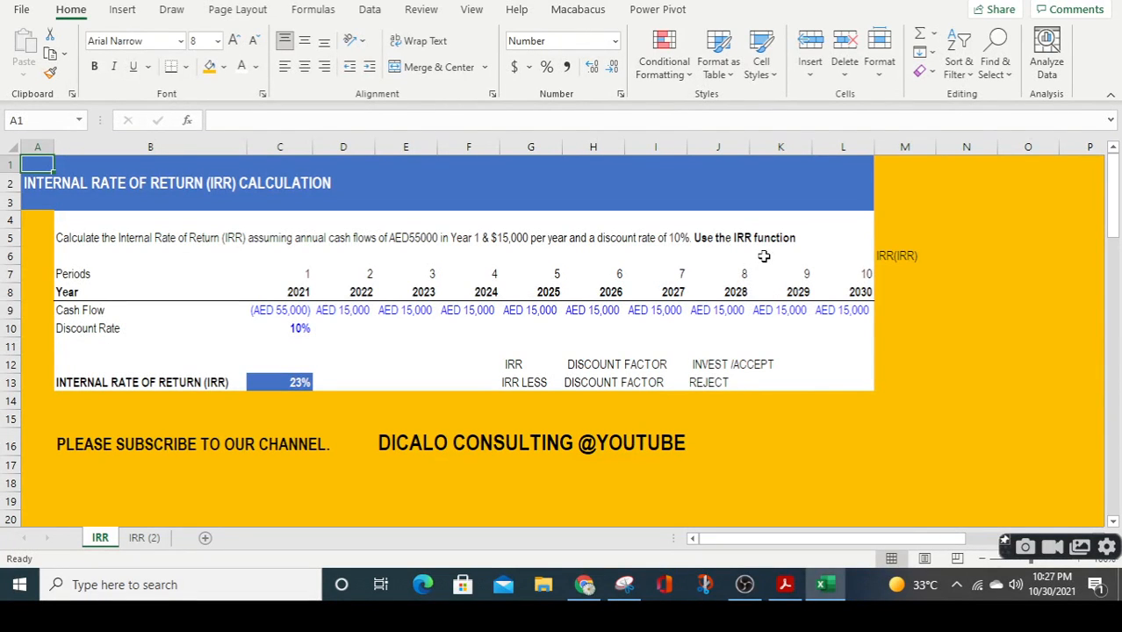
key(Down)
key(Down)
key(Down)
key(Down)
key(Down)
key(Down)
key(Down)
key(Down)
key(Down)
key(Down)
key(Down)
key(Down)
key(Down)
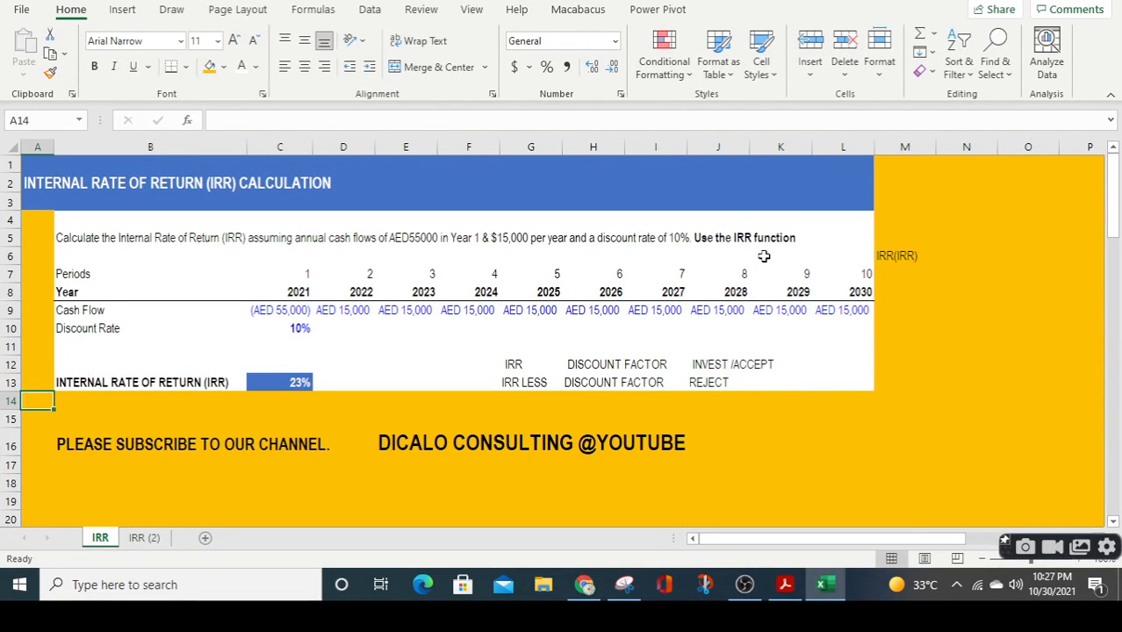
key(Up)
key(Up)
key(Up)
key(Up)
key(Up)
key(Up)
key(Up)
key(Up)
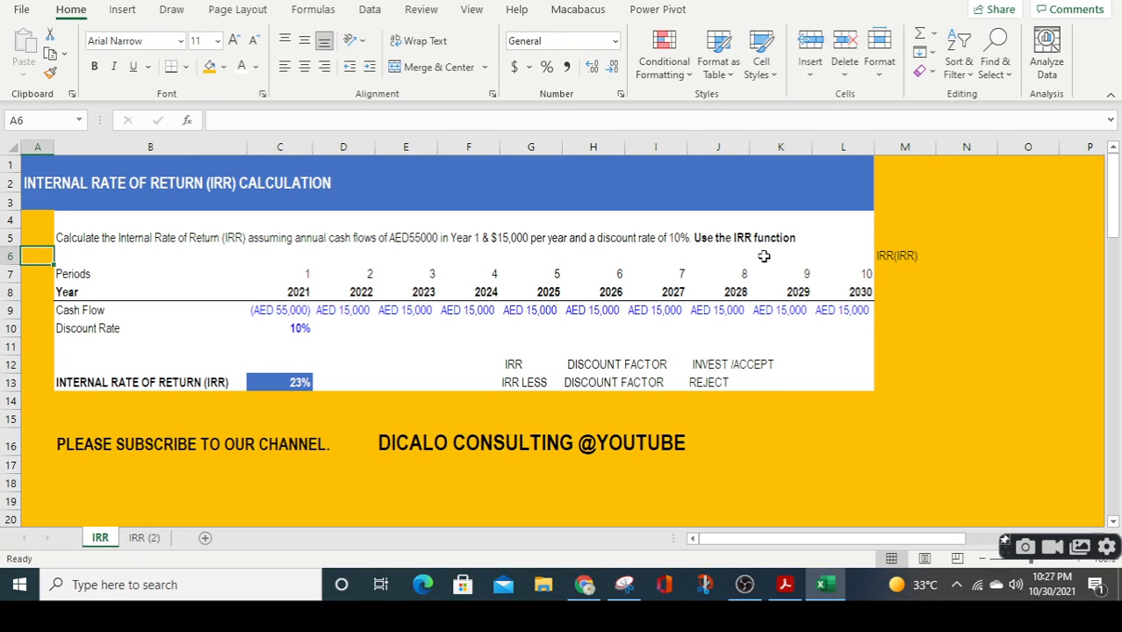
key(Up)
key(Up)
key(Up)
key(Up)
Review the worksheet title, the IRR problem statement in row 5 and the function note in cell M6
key(Right)
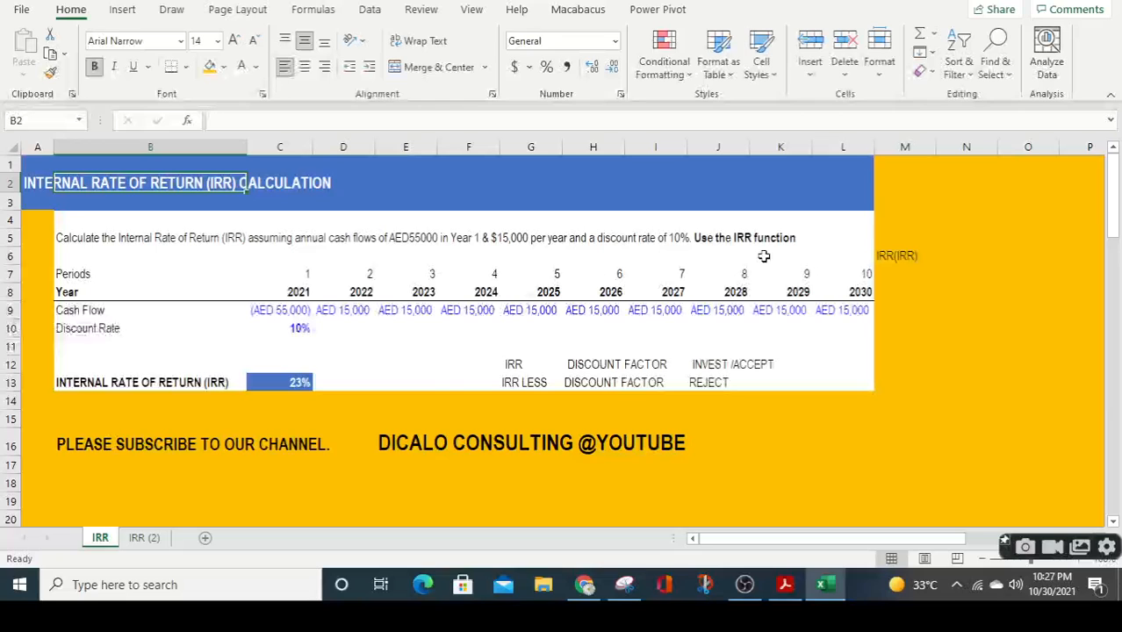
key(Right)
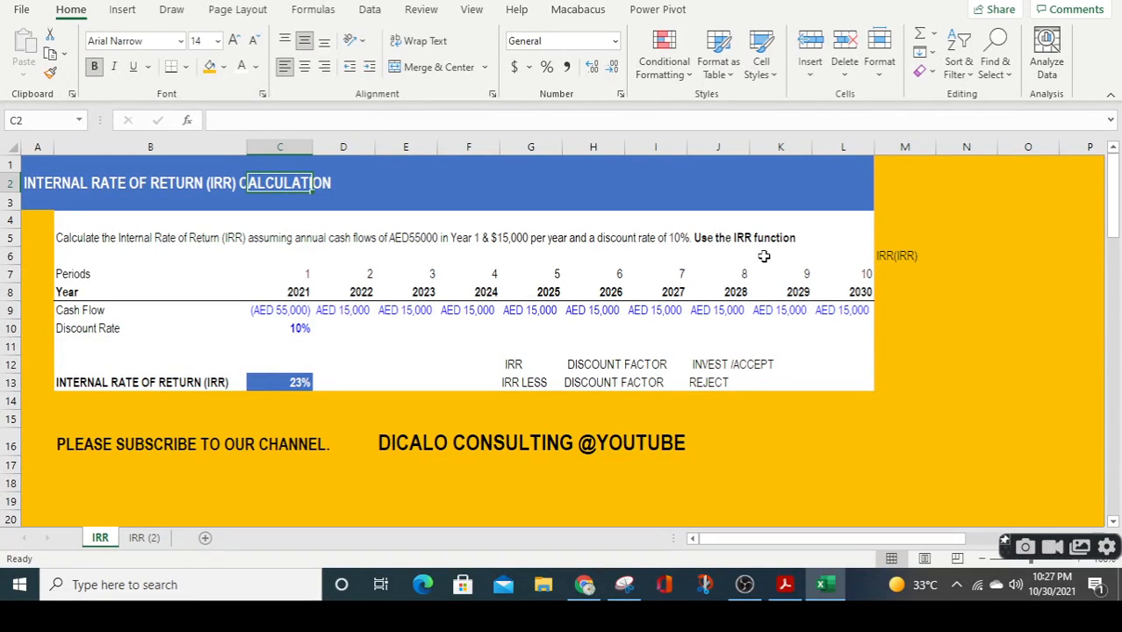
key(Right)
key(Right)
key(Right)
key(Right)
key(Right)
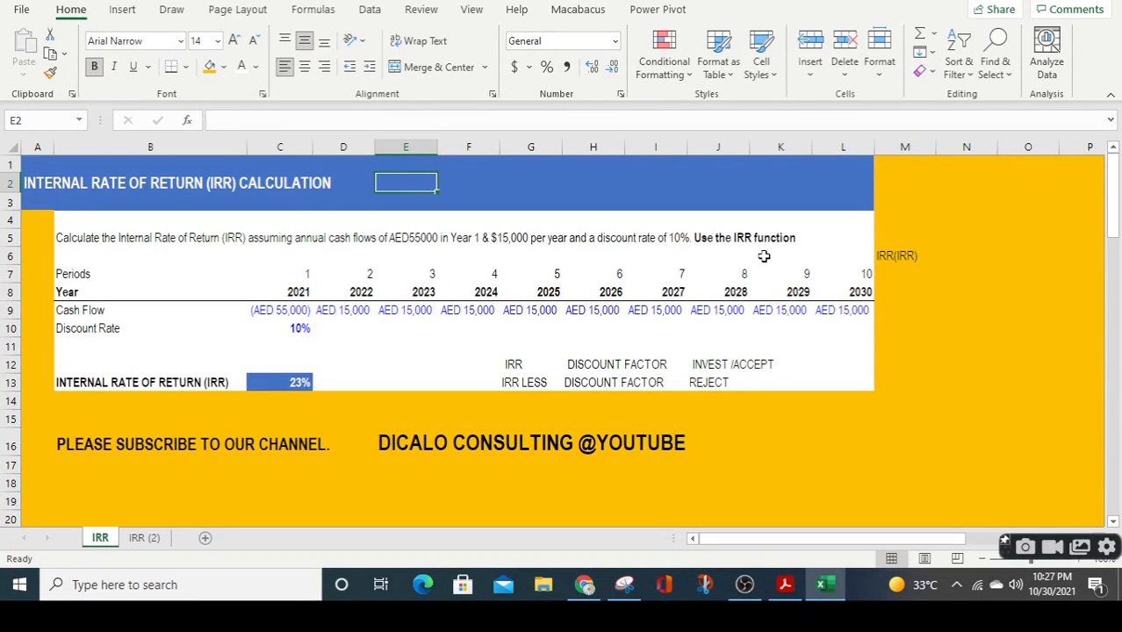
key(Right)
key(Down)
key(Down)
key(Down)
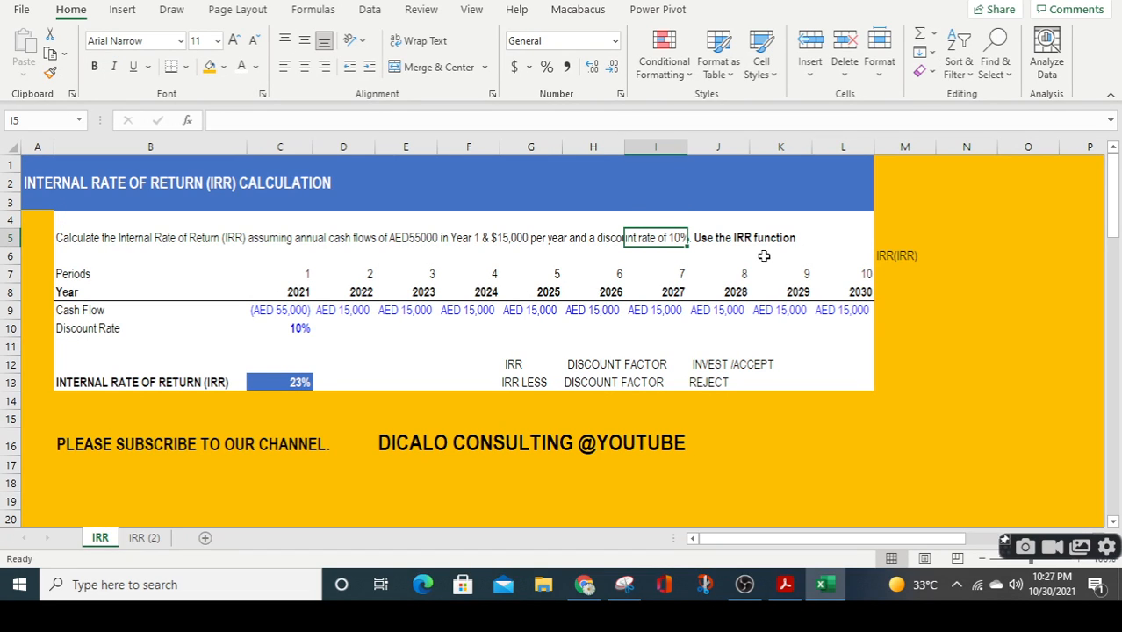
key(Left)
key(Left)
key(Left)
key(Left)
key(Left)
key(Right)
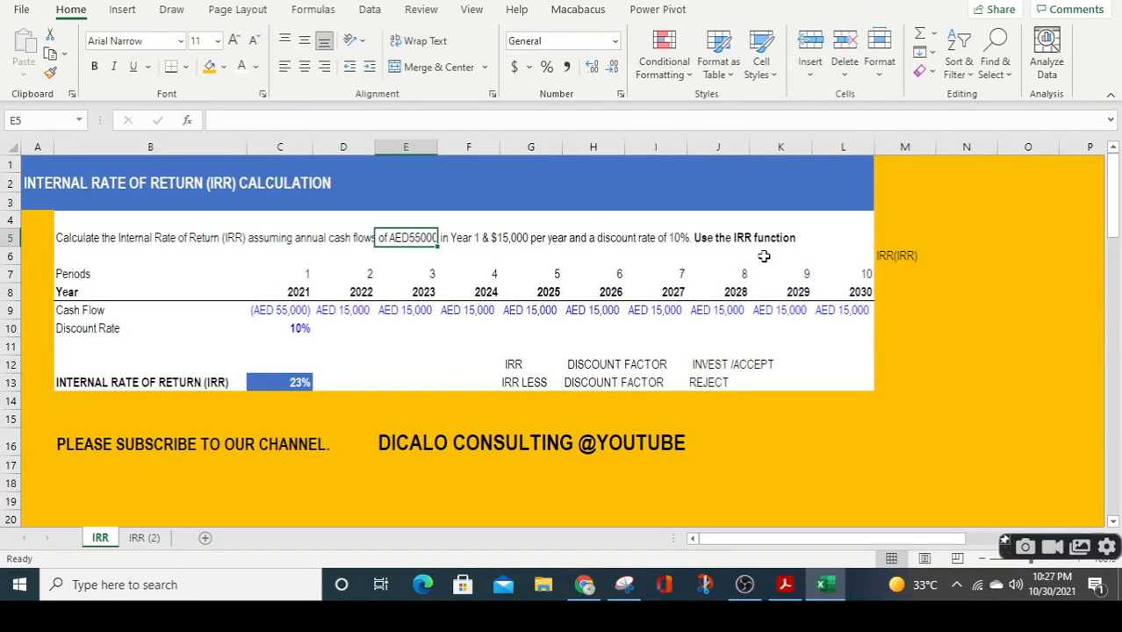
key(ctrl+b)
key(Right)
key(Right)
key(Right)
key(Right)
key(Right)
key(Right)
key(Right)
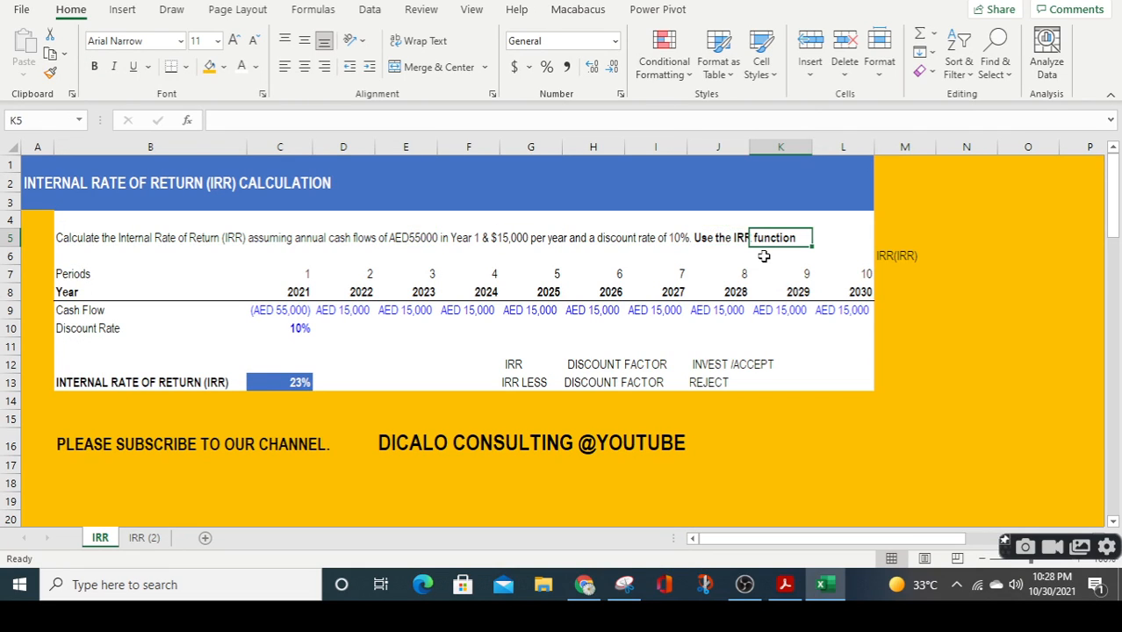
key(Right)
key(Down)
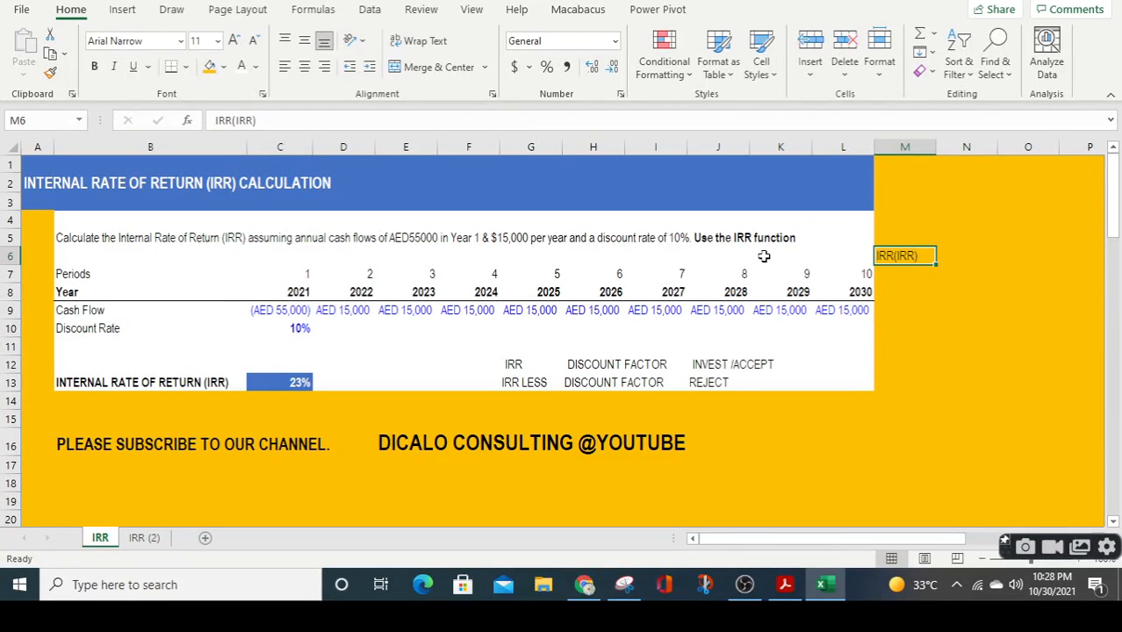
key(Up)
key(Up)
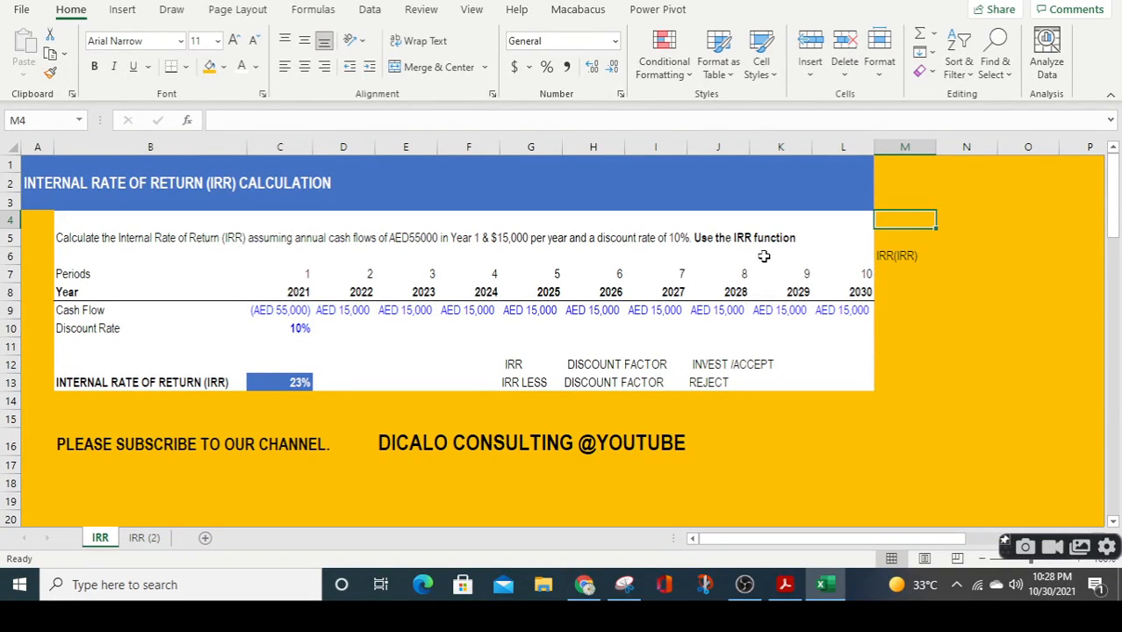
Replace the internal rate of return formula in cell C13 with 0%
key(Left)
key(Left)
key(Left)
key(Left)
key(Down)
key(Down)
key(Down)
key(Down)
key(Down)
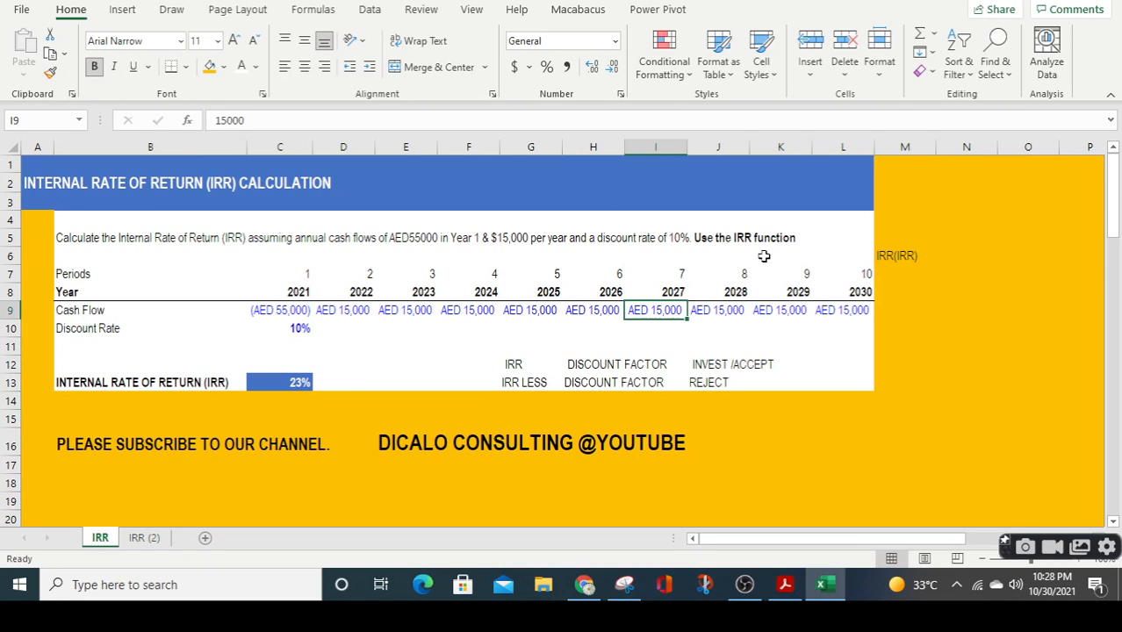
key(Down)
key(Left)
key(Left)
key(Left)
key(Left)
key(Down)
key(Down)
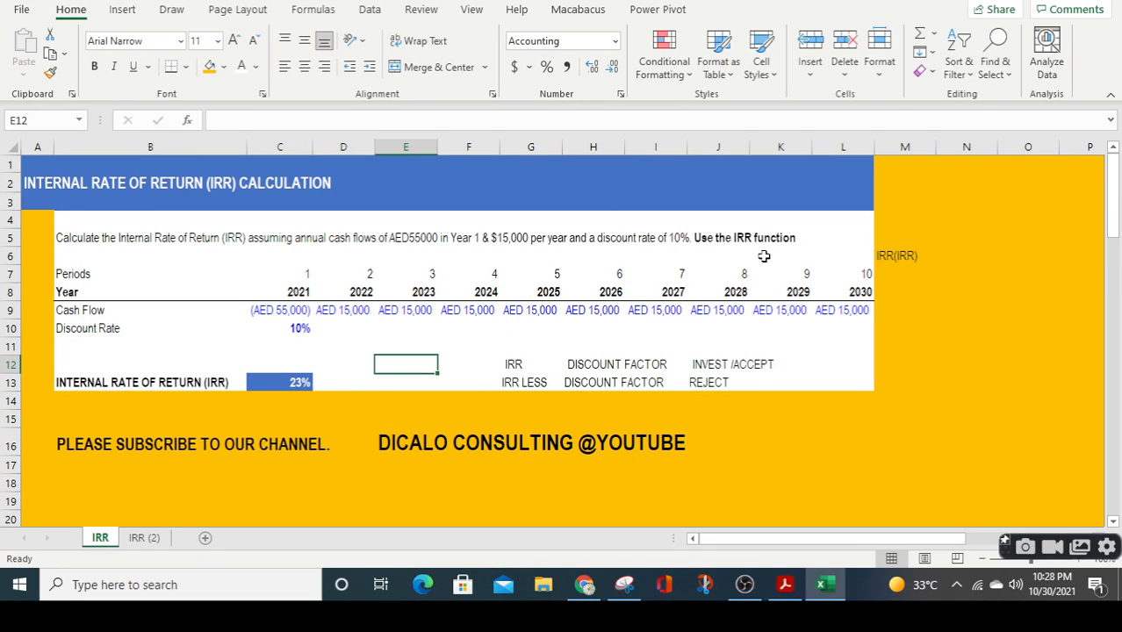
key(Left)
key(Down)
key(Left)
key(F2)
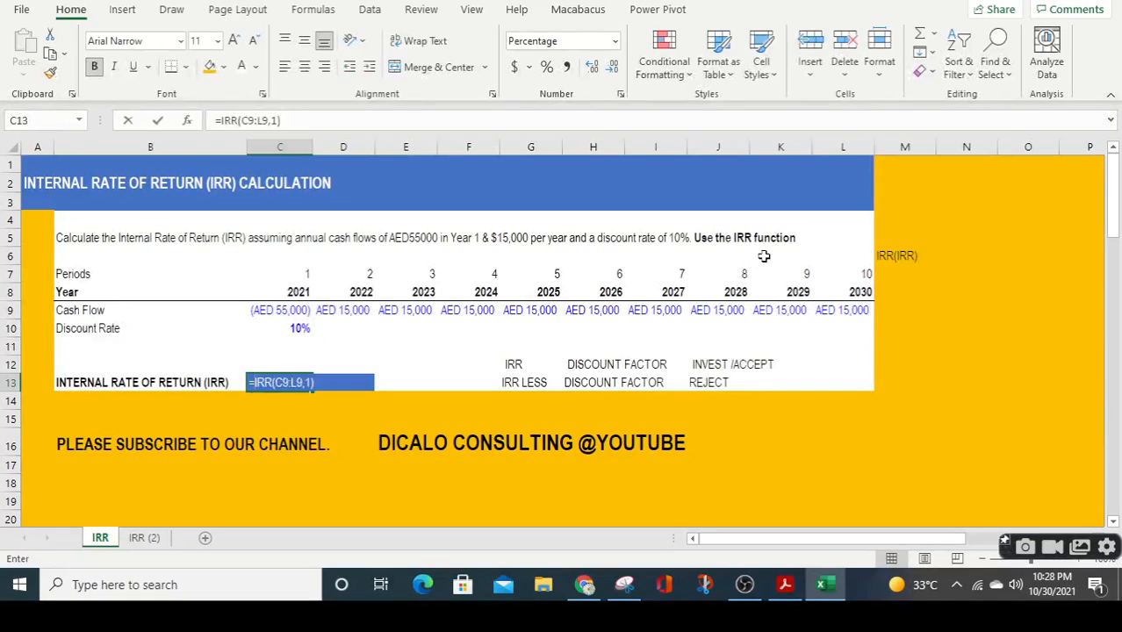
key(Return)
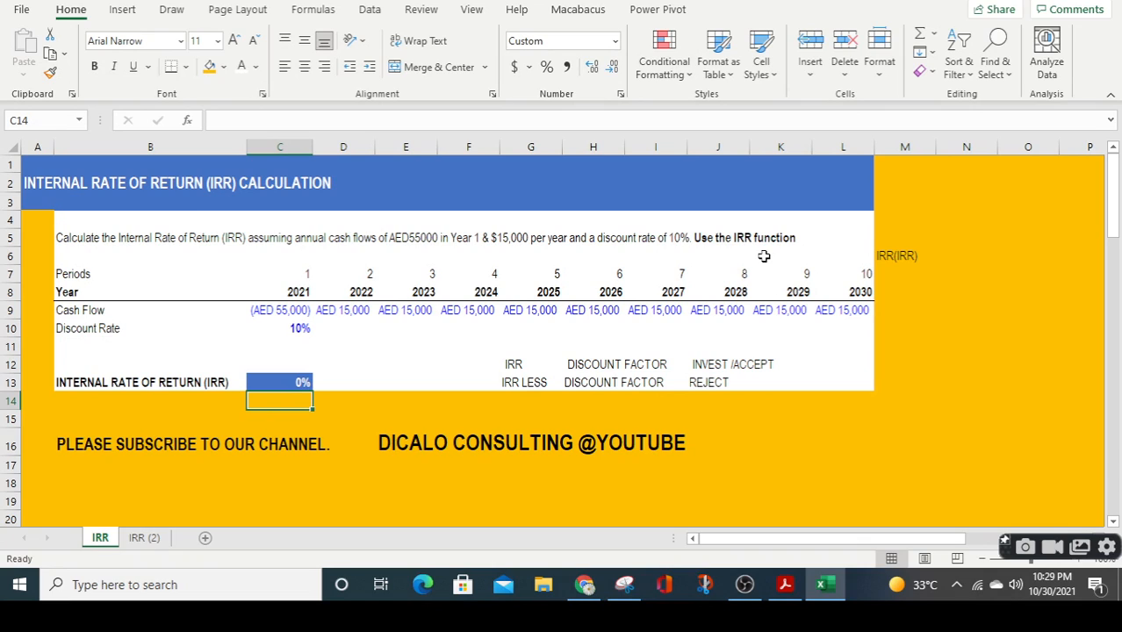
Reread the problem statement in row 5, checking its cash flow amounts and discount rate wording
key(Up)
key(Right)
key(Right)
key(Right)
key(Right)
key(Right)
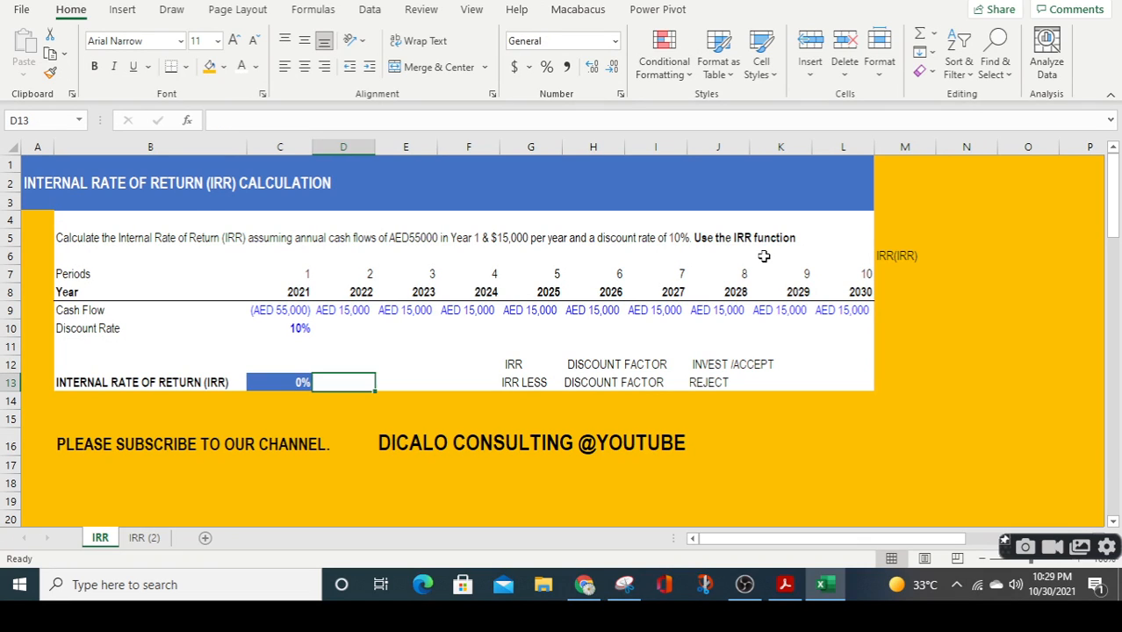
key(Up)
key(Up)
key(Up)
key(Up)
key(Up)
key(Up)
key(Up)
key(Up)
key(Up)
key(Up)
key(Up)
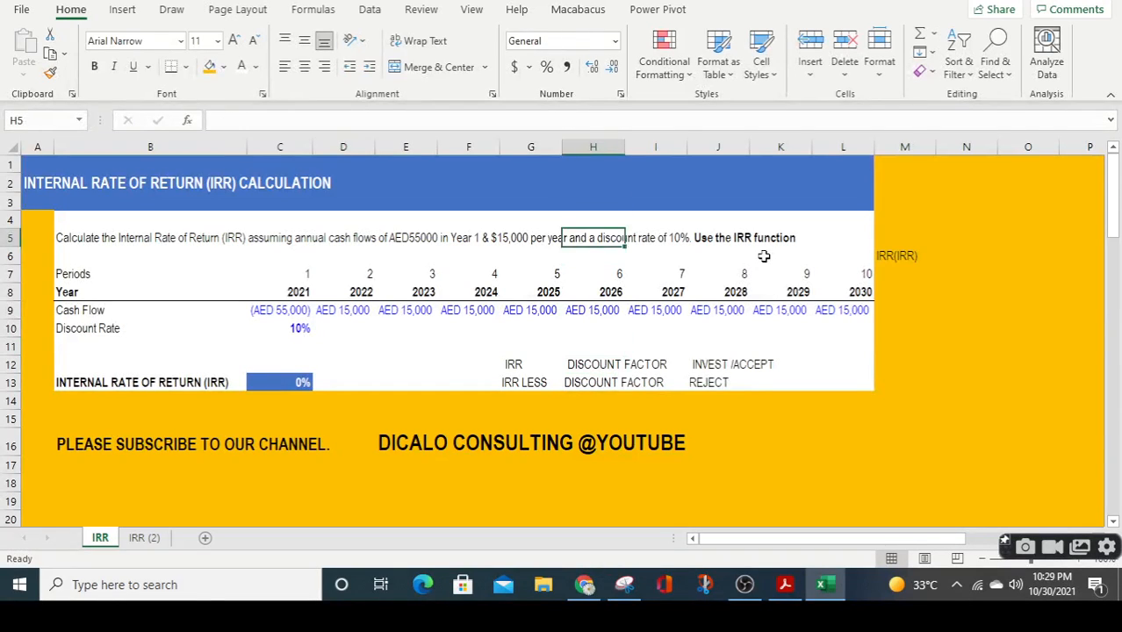
key(Right)
key(Down)
key(Down)
key(Down)
key(Down)
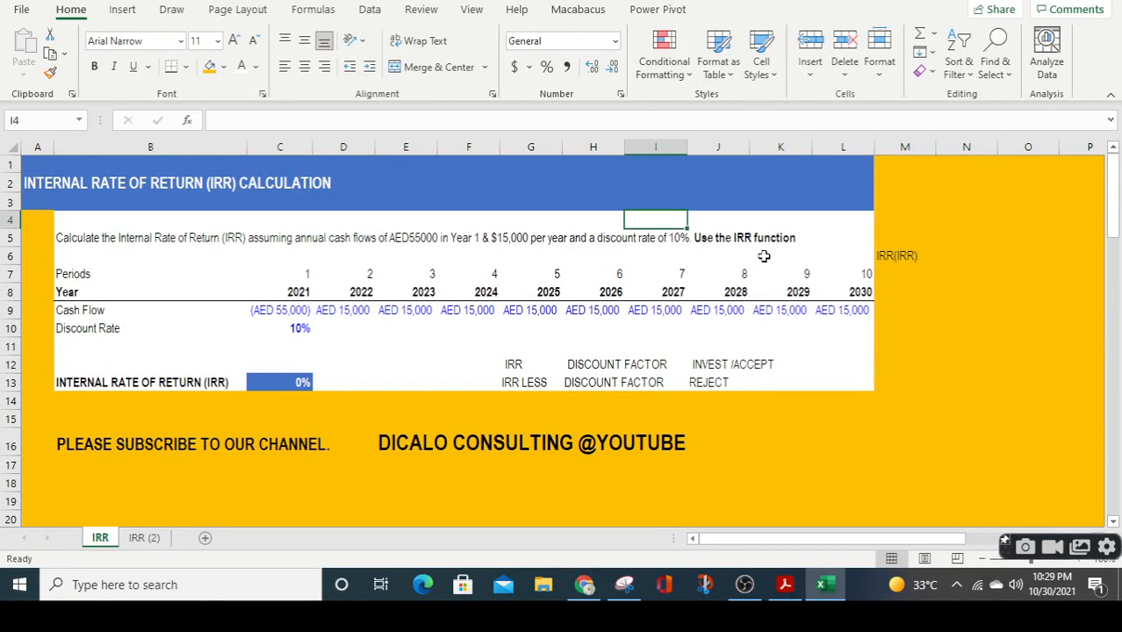
key(Left)
key(Left)
key(Left)
key(Left)
key(Left)
key(Up)
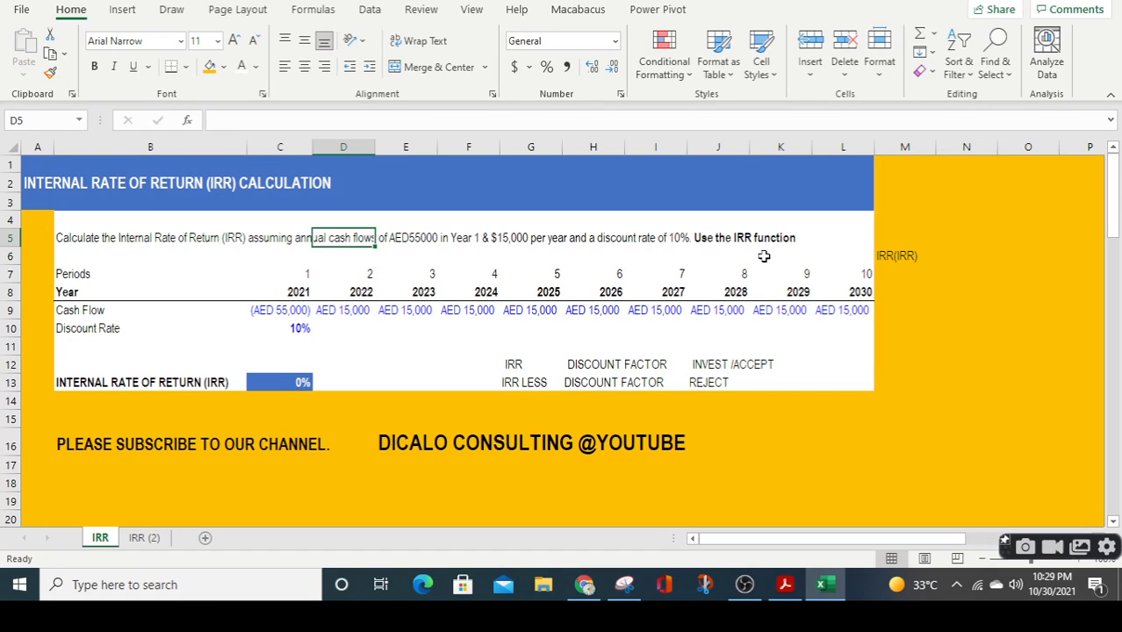
key(Left)
key(Left)
key(Left)
key(Right)
key(Right)
key(Right)
key(Down)
key(Down)
key(Down)
key(Down)
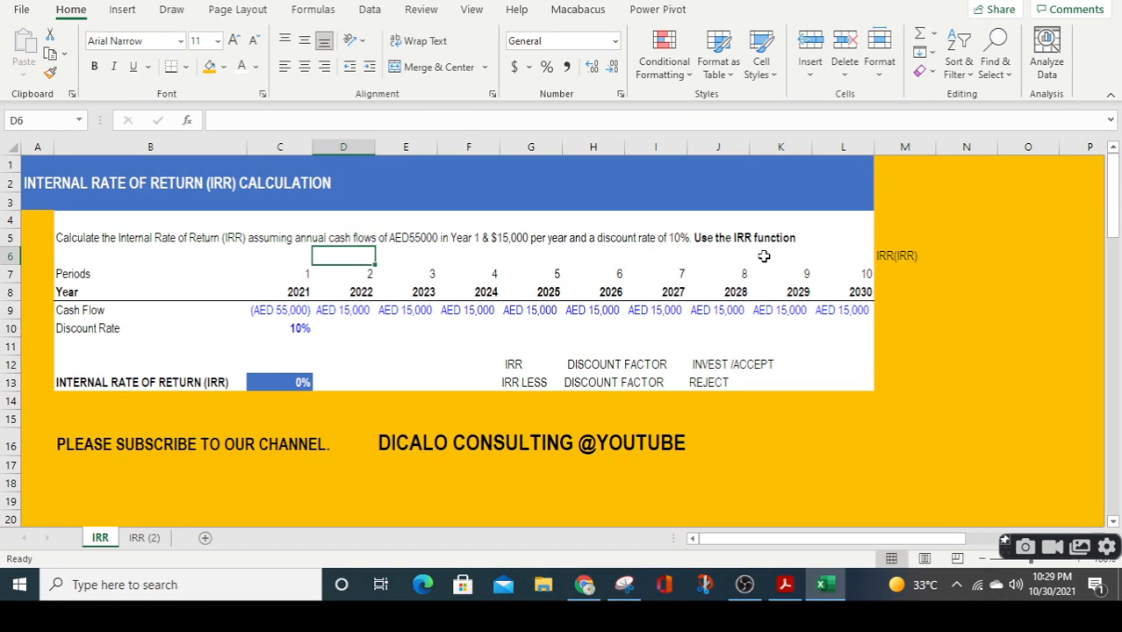
key(Up)
key(Up)
key(Up)
key(Up)
key(Left)
key(Left)
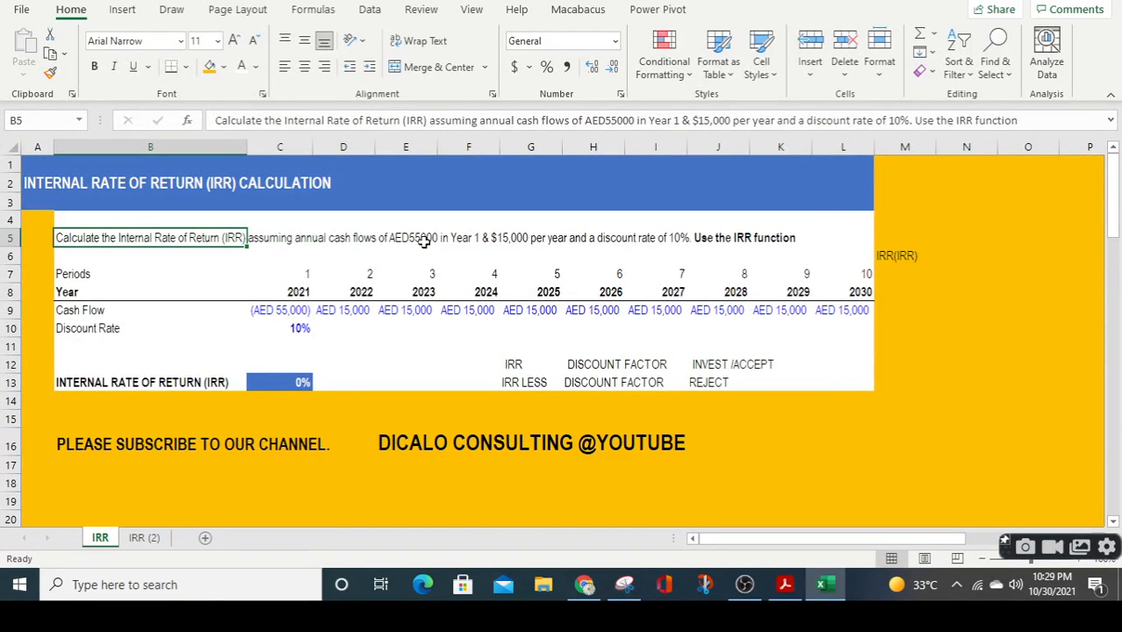
In the problem statement in cell B5, change "cash flows" to "cash Outflows"
click(363, 240)
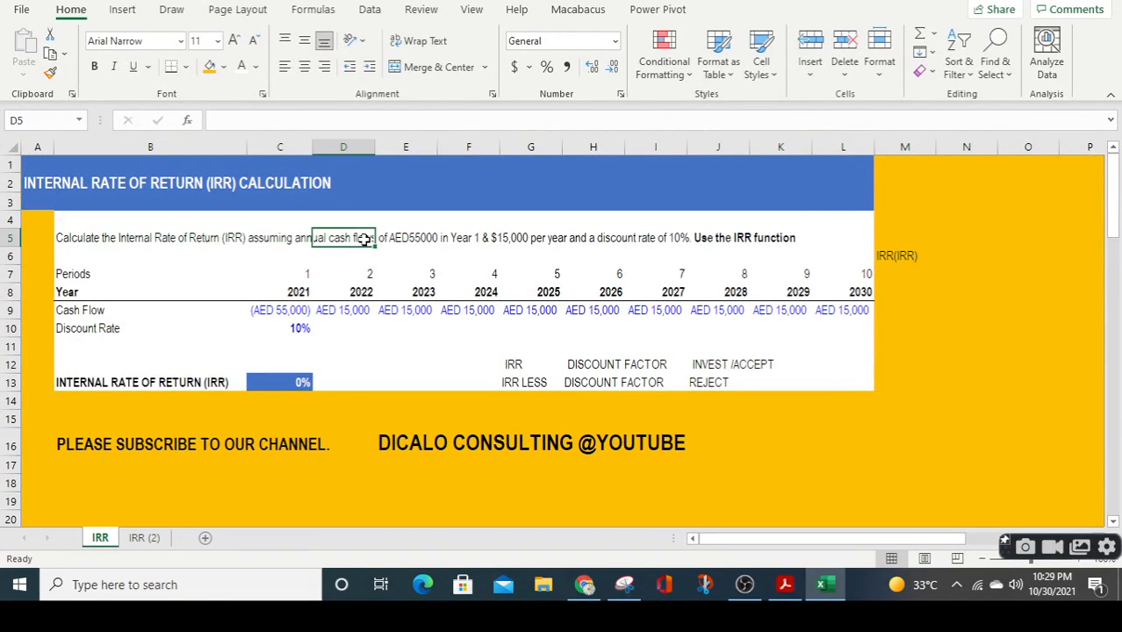
click(64, 237)
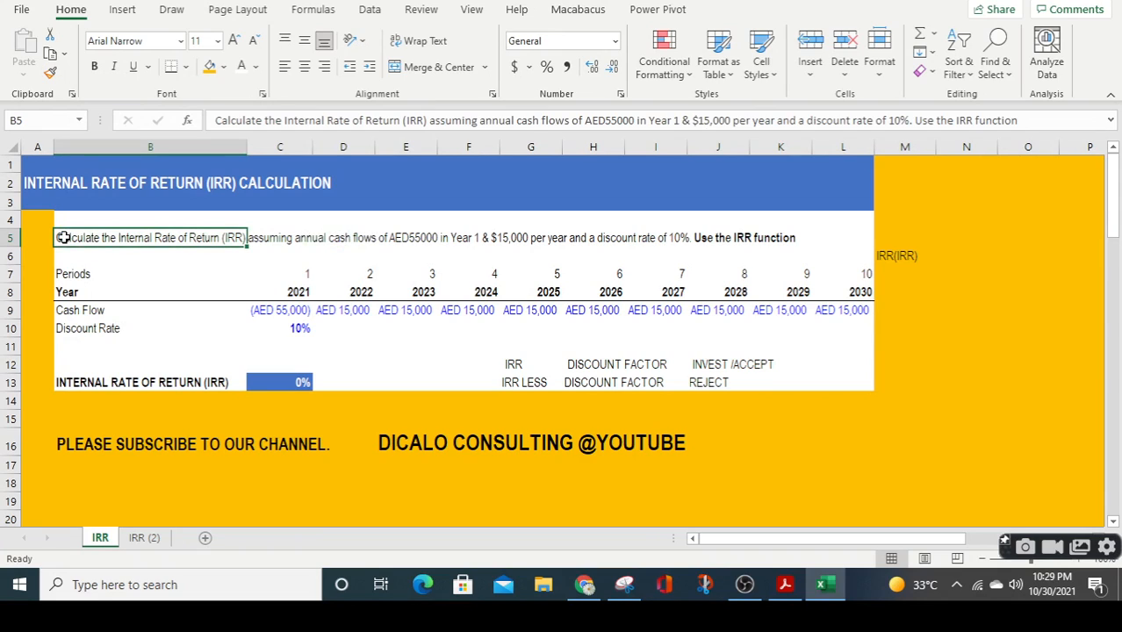
key(F2)
click(543, 120)
text(D)
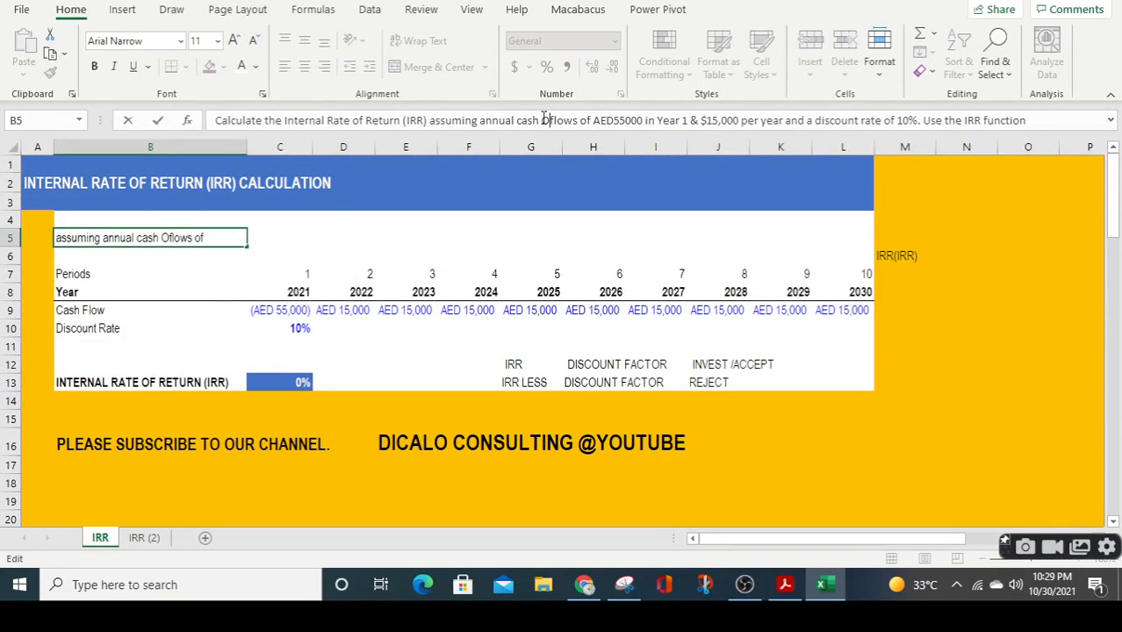
text(ut)
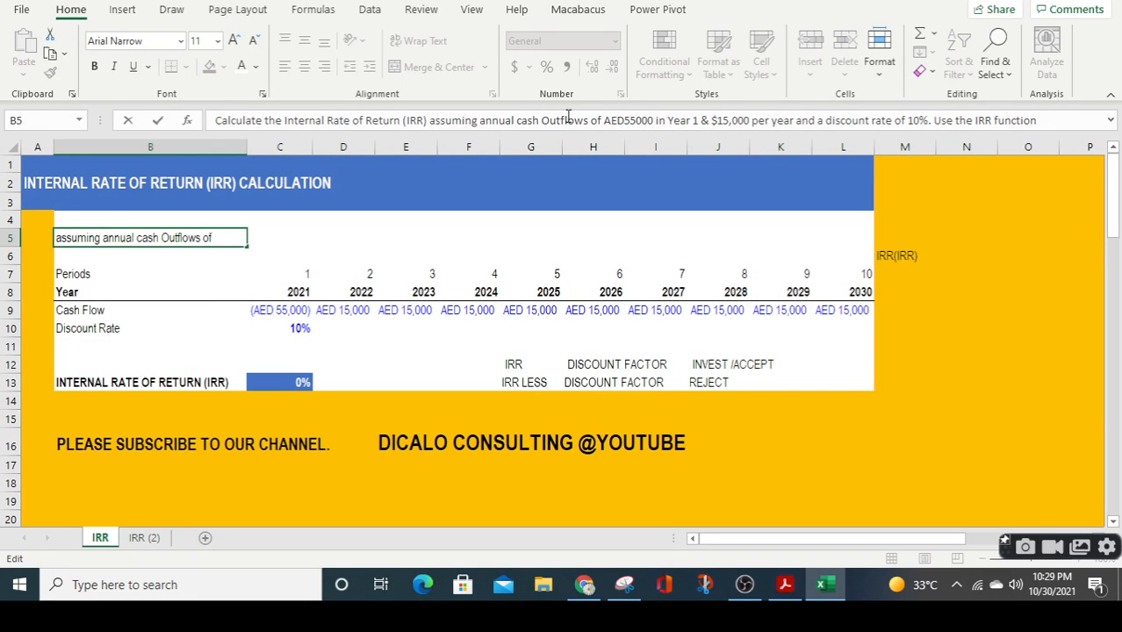
Insert "Cash inflows" before the $15,000 amount in the problem statement in cell B5
click(710, 120)
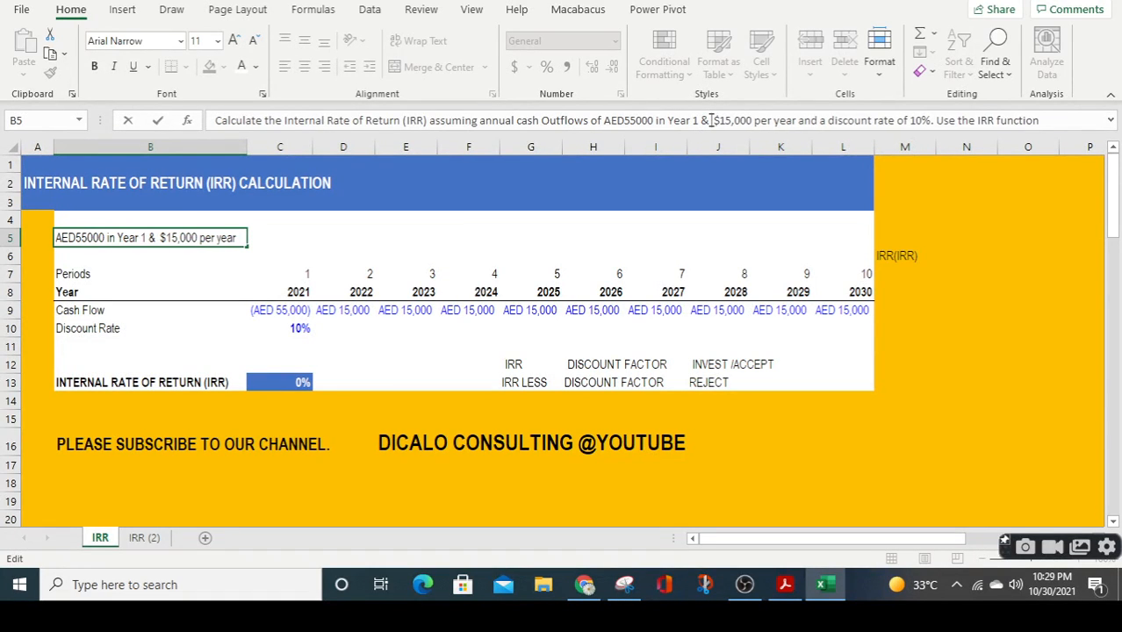
text(Cash )
text(inflo)
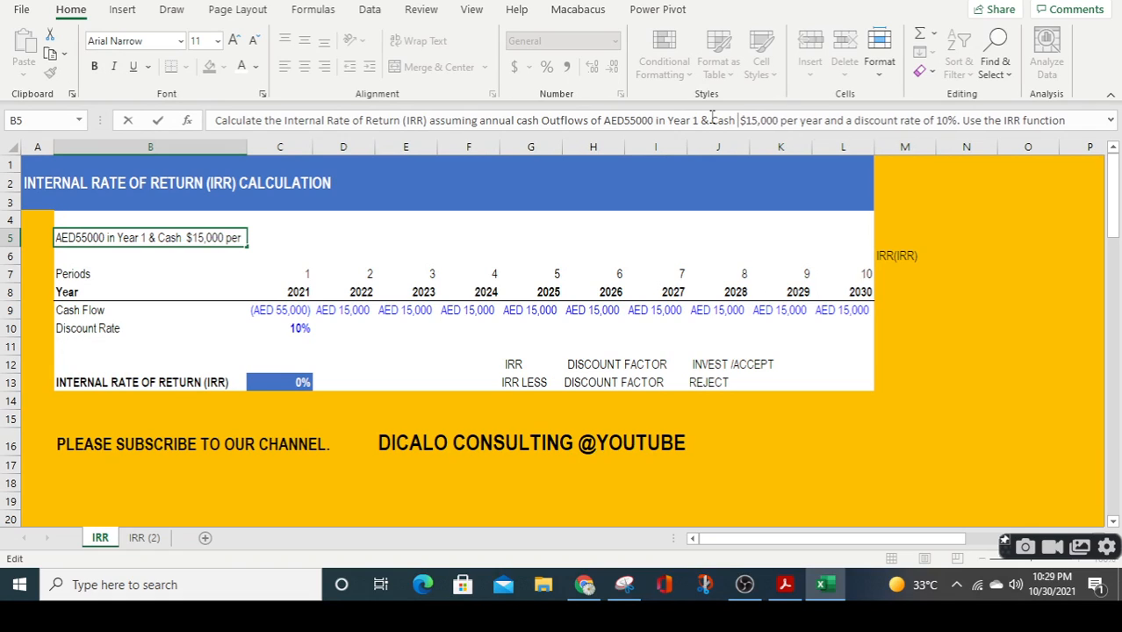
text(ws)
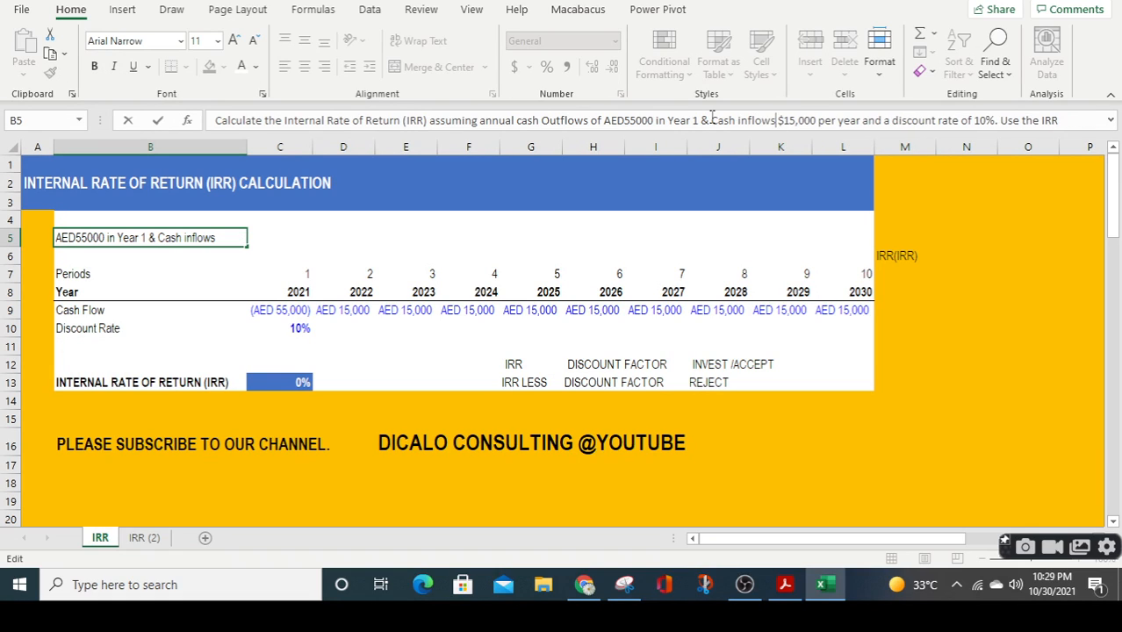
key(Return)
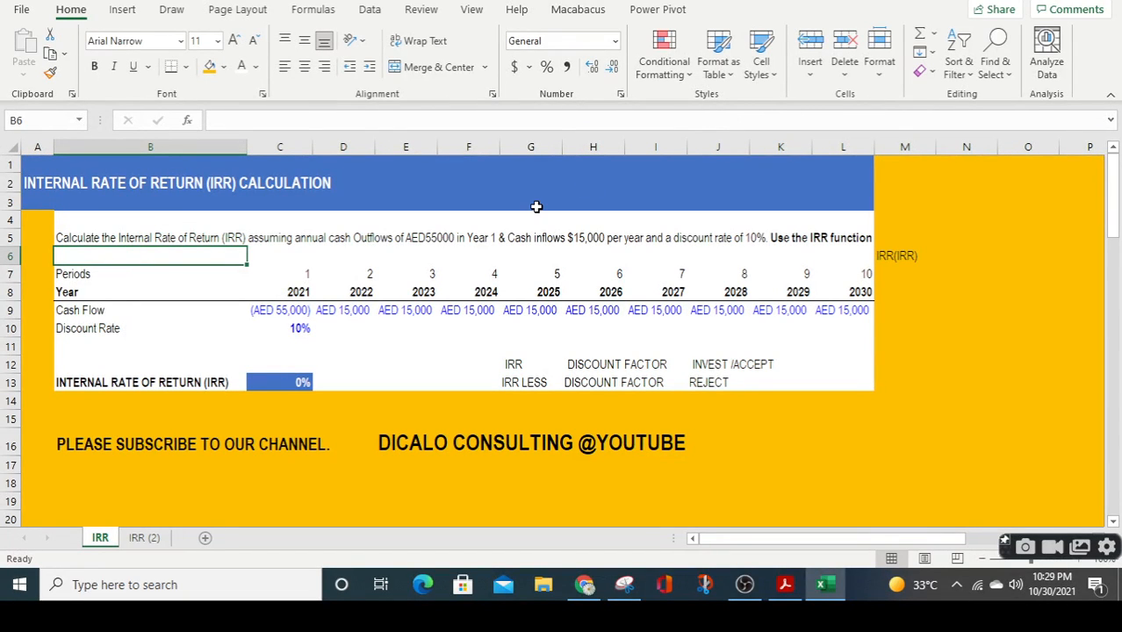
Replace the dollar sign before 15,000 with AED in the problem statement in cell B5
click(97, 238)
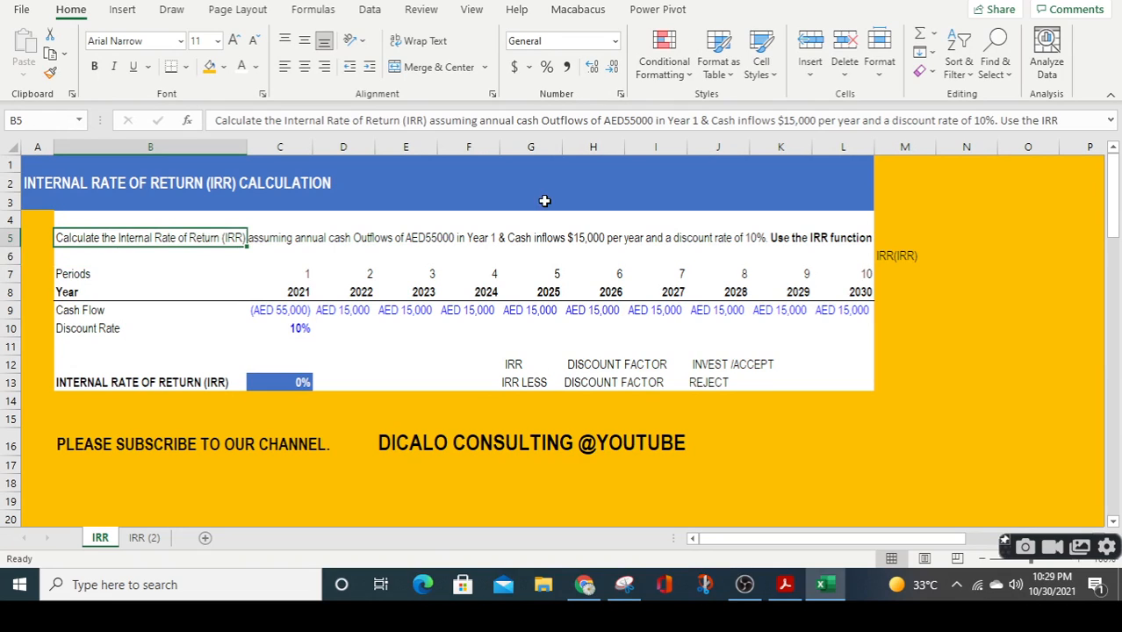
click(784, 123)
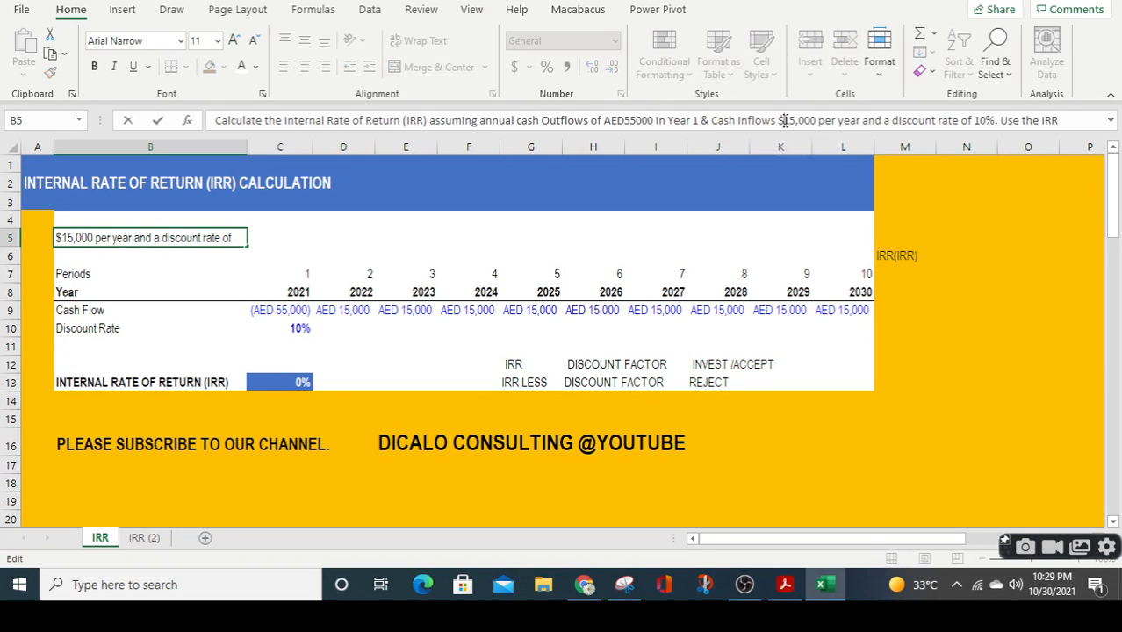
key(BackSpace)
text(AED)
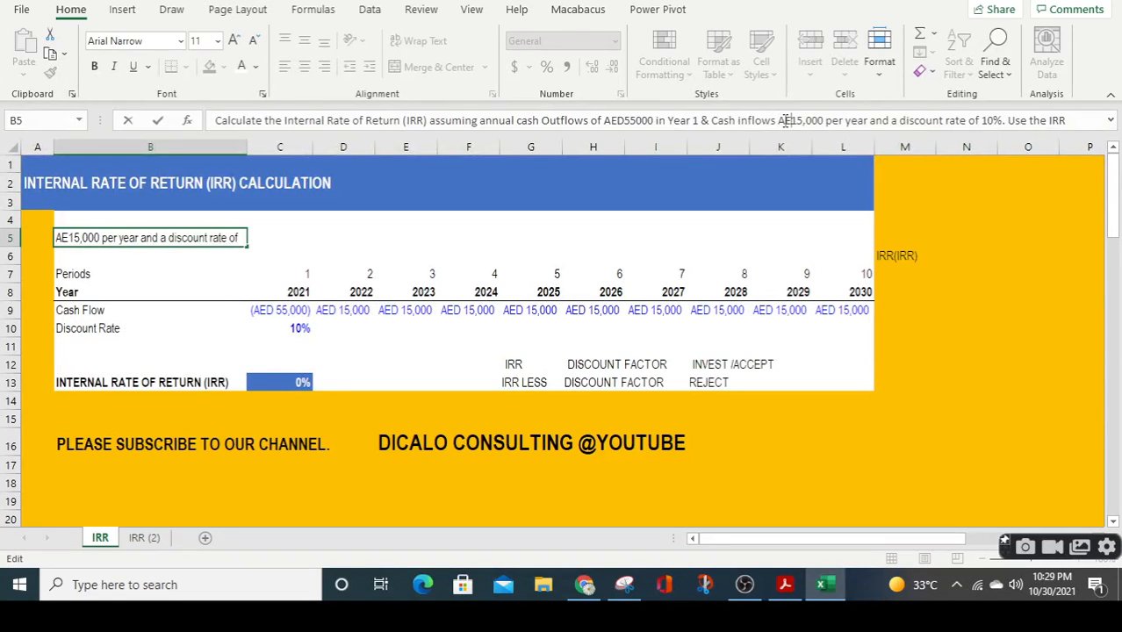
key(Return)
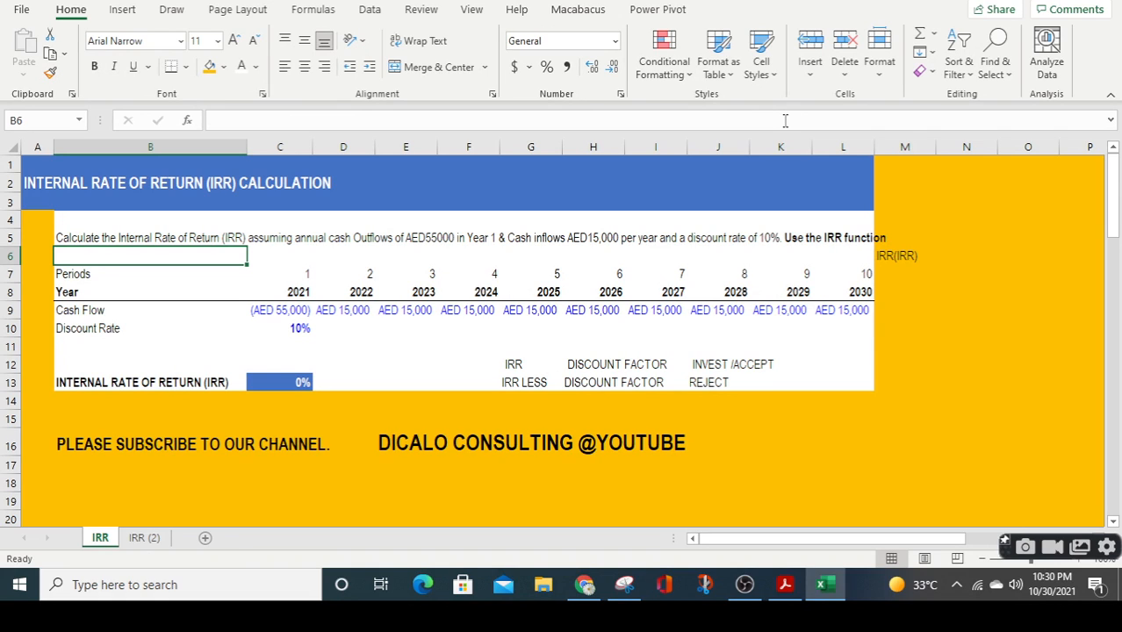
Review the year, cash flow, discount rate and IRR result cells in column C, from row 8 to row 13
key(Down)
key(Down)
key(Right)
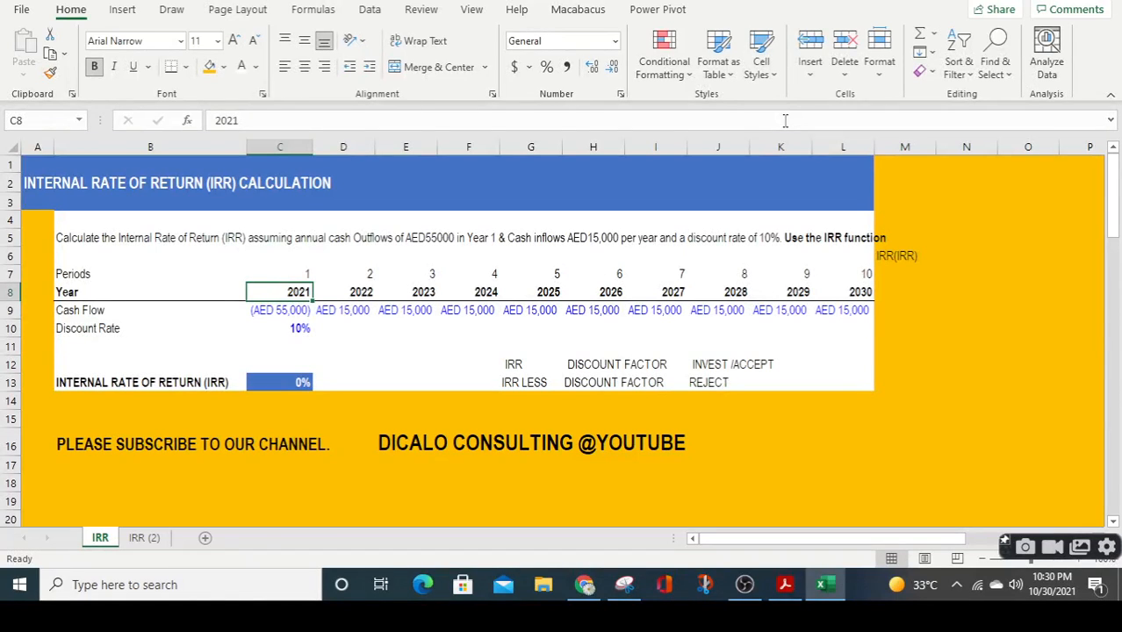
key(Down)
key(Down)
key(Down)
key(Down)
key(Down)
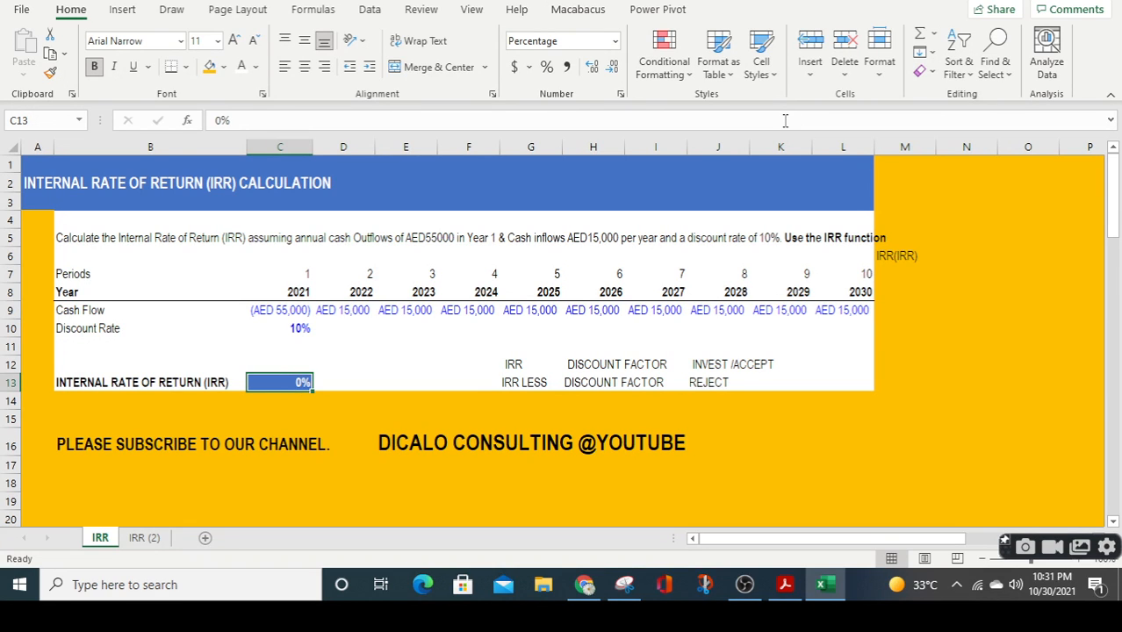
Examine the decision rules comparing IRR with the discount factor in rows 12 and 13
key(Right)
key(Right)
key(Right)
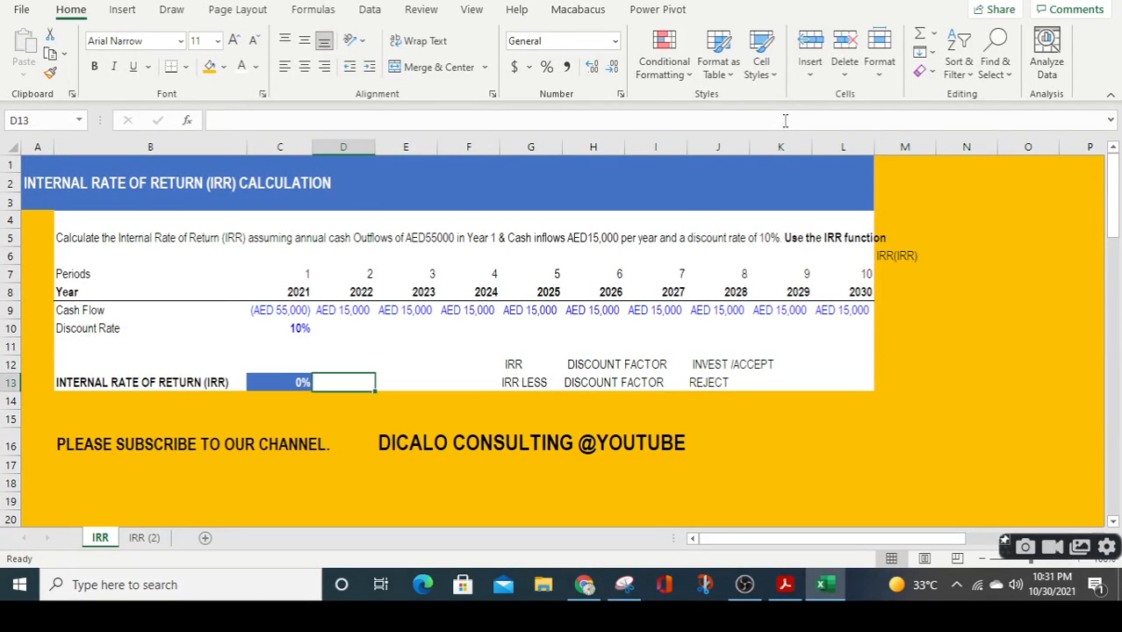
key(Up)
key(Up)
key(Right)
key(Right)
key(Right)
key(Right)
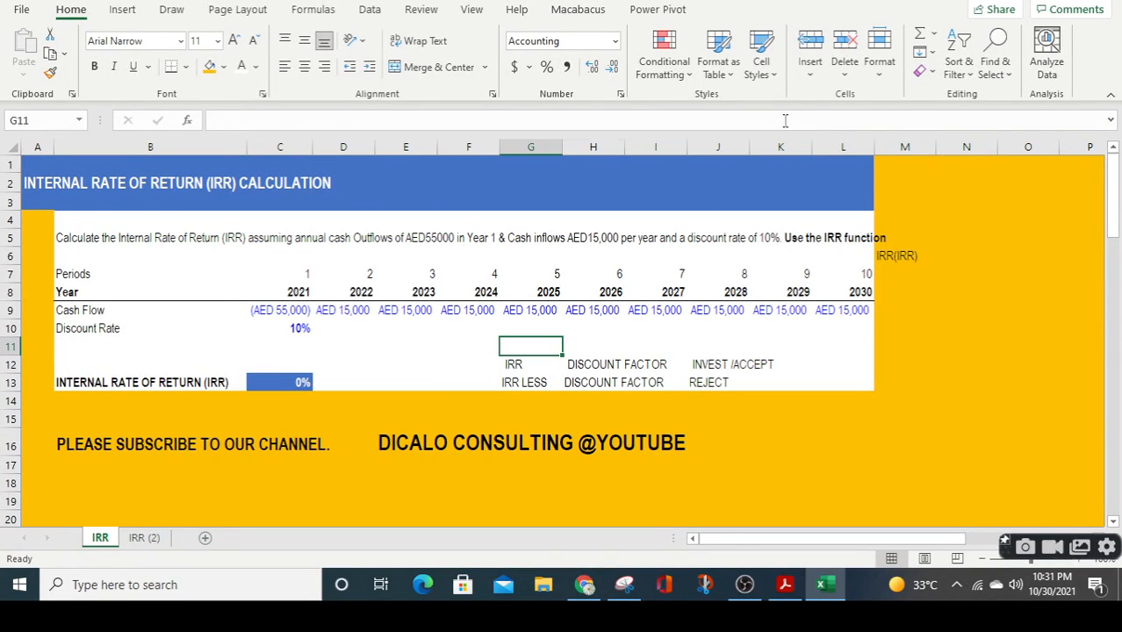
key(Down)
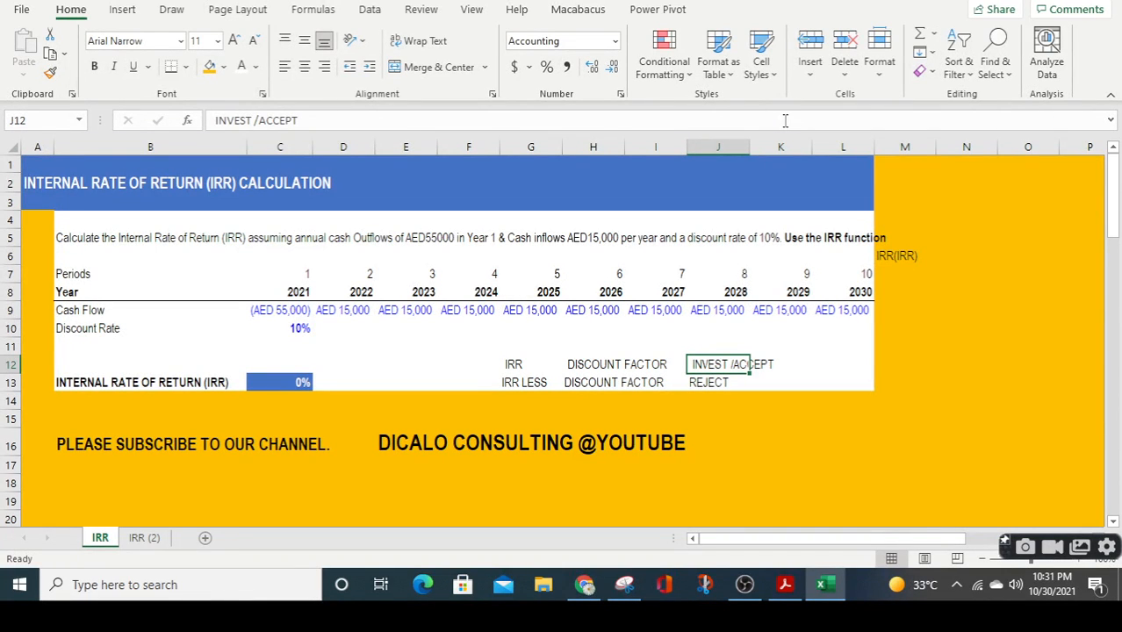
Enter the note "NPV NIL" in cell K15 and make it bold
key(Down)
key(Down)
key(Down)
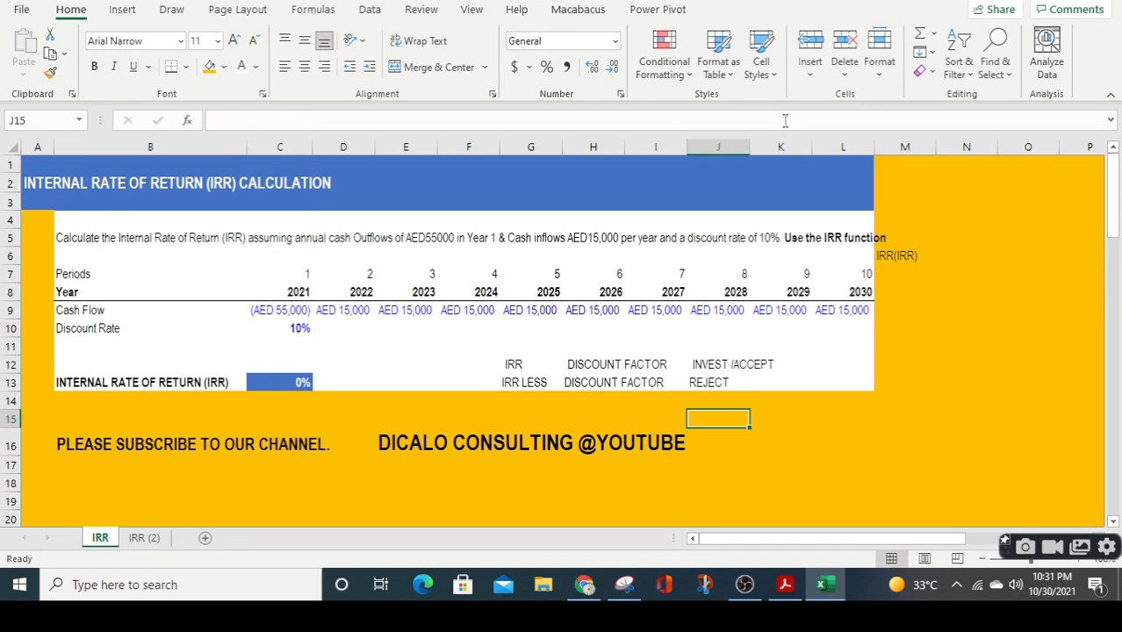
key(Right)
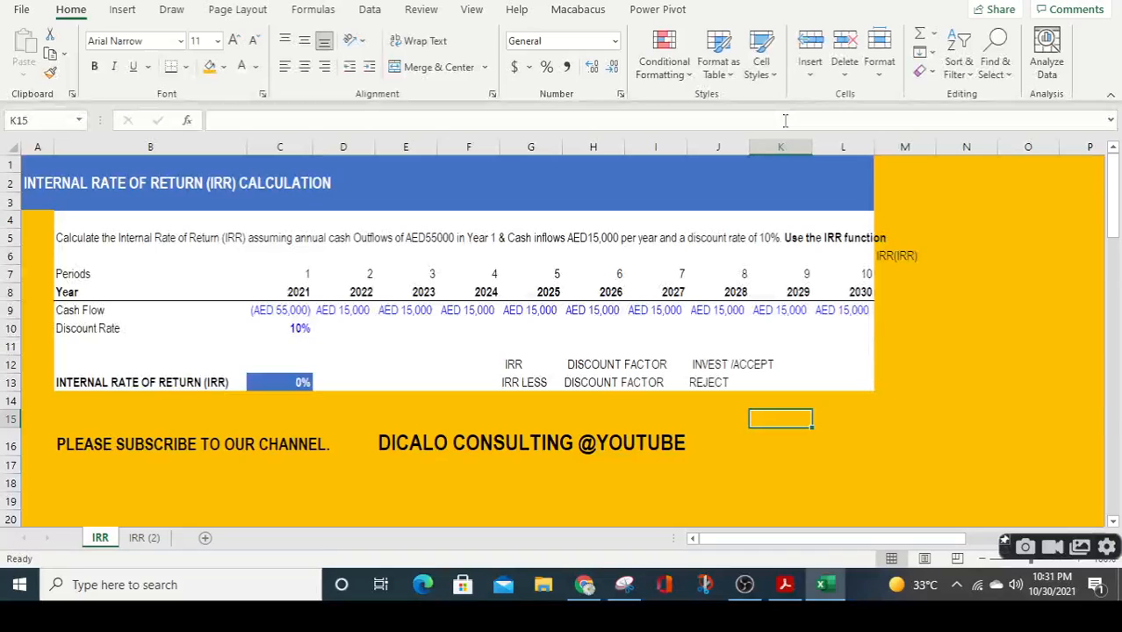
text(N)
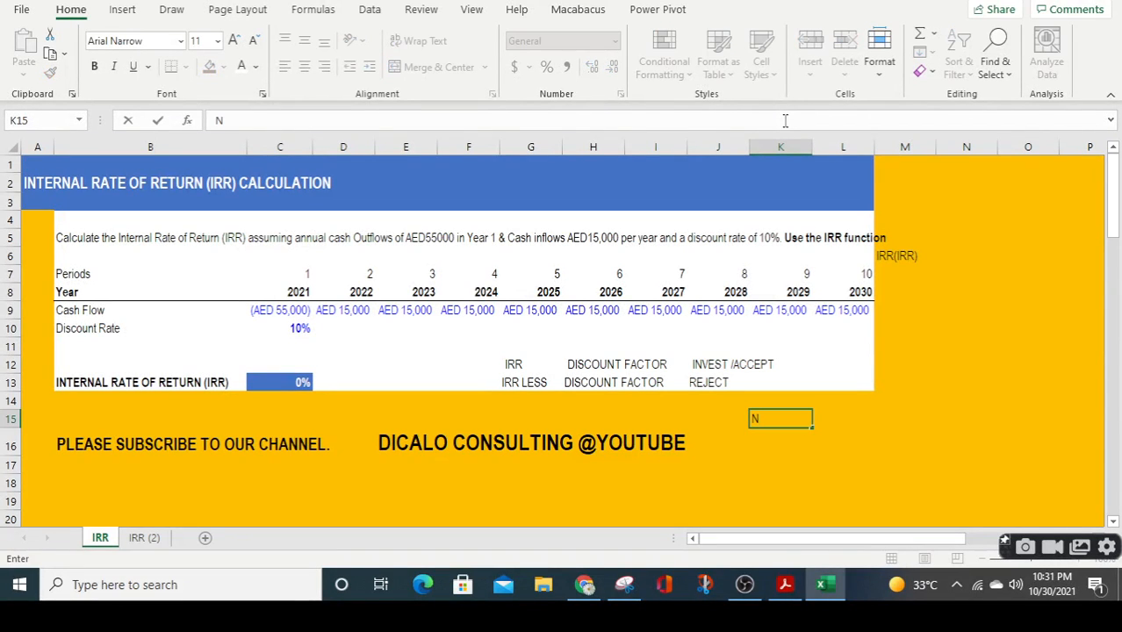
text(PV NIL)
key(Tab)
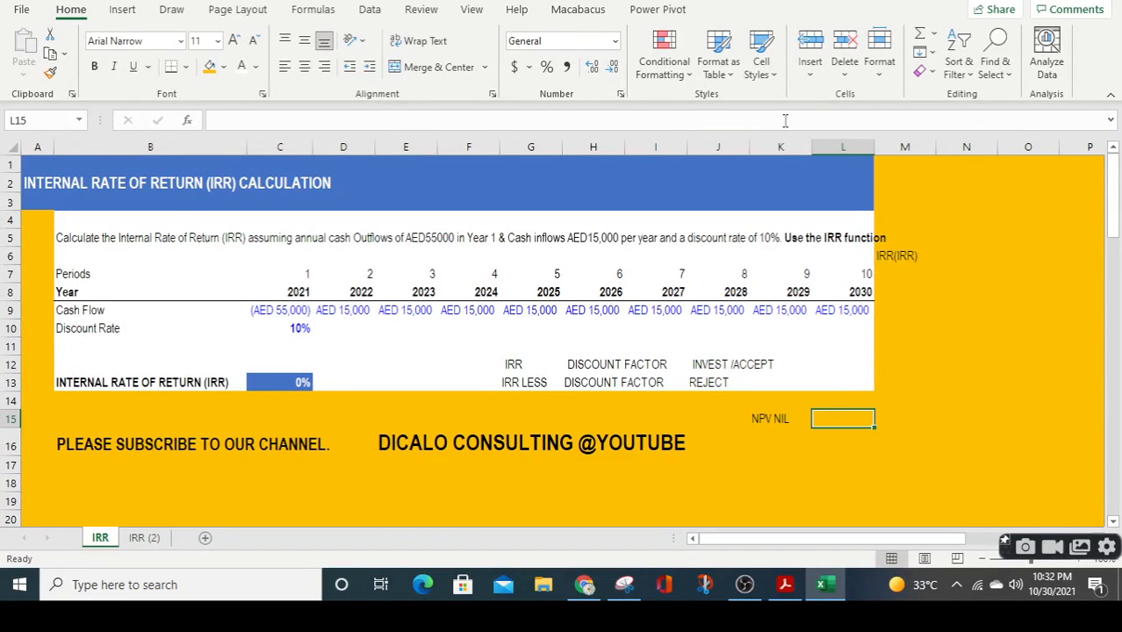
key(Left)
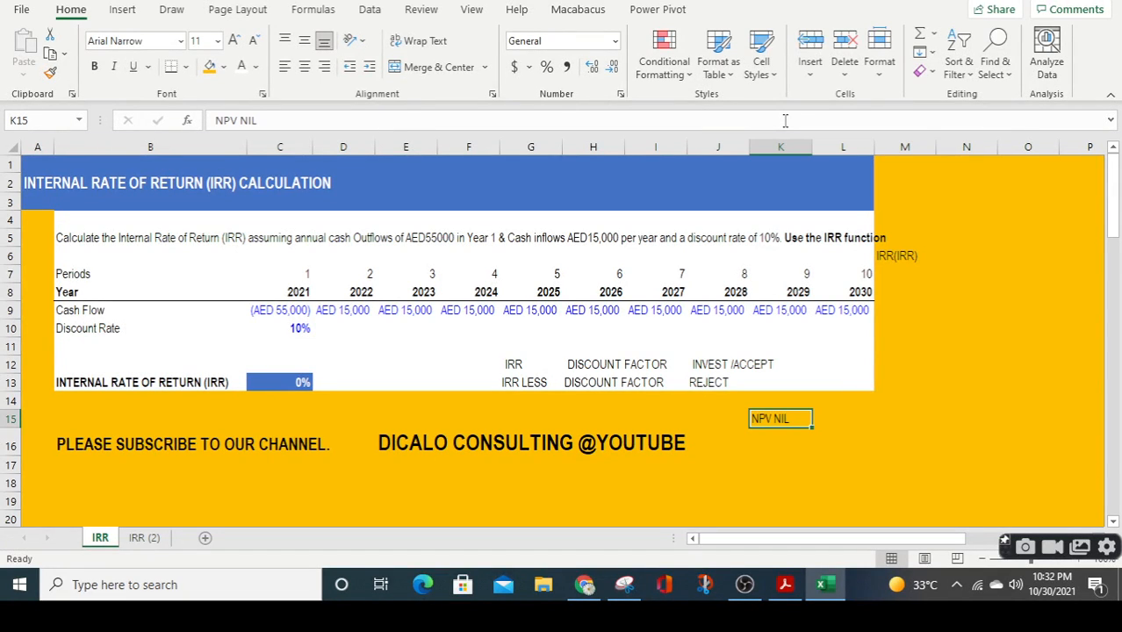
key(ctrl+b)
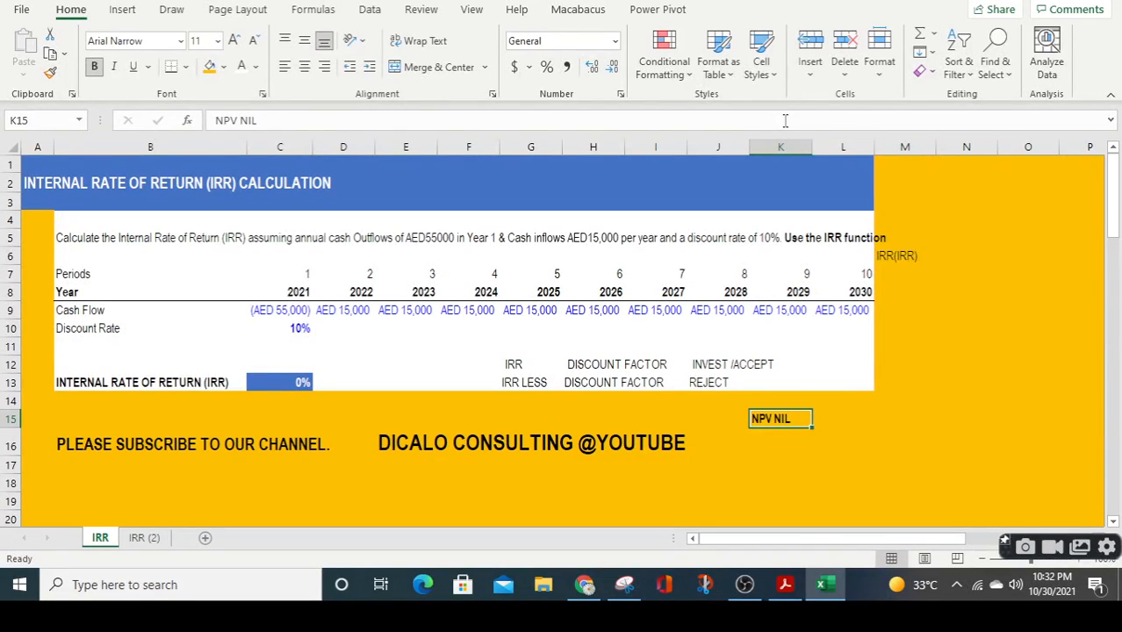
Start a formula in the internal rate of return cell C13 with the IRR function
key(Right)
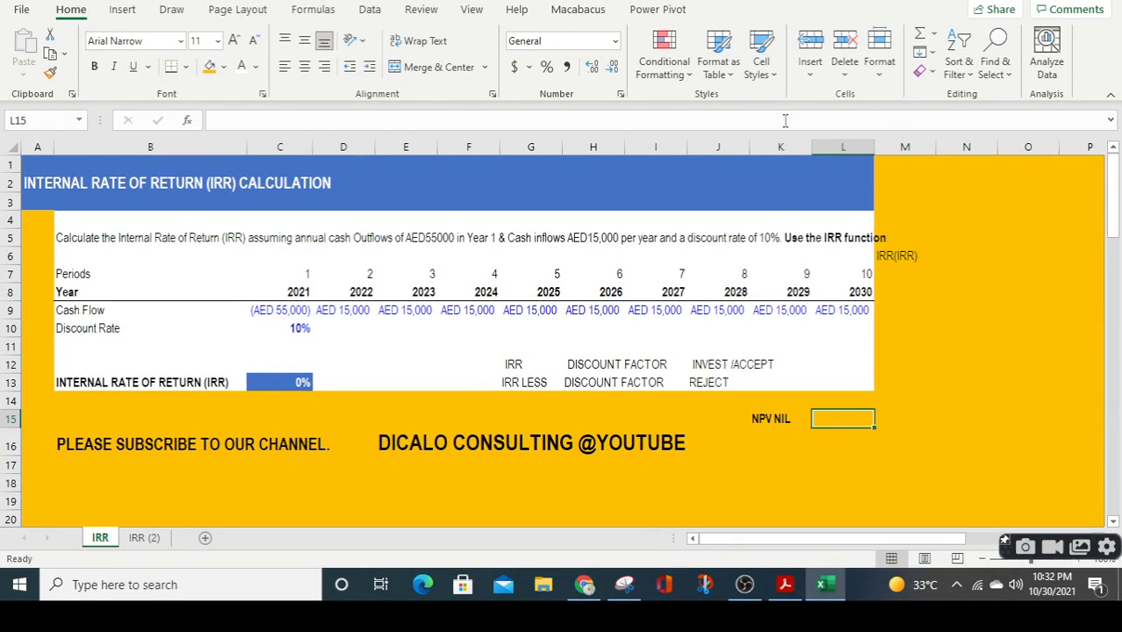
key(Up)
key(Left)
key(Left)
key(Left)
key(Left)
key(Left)
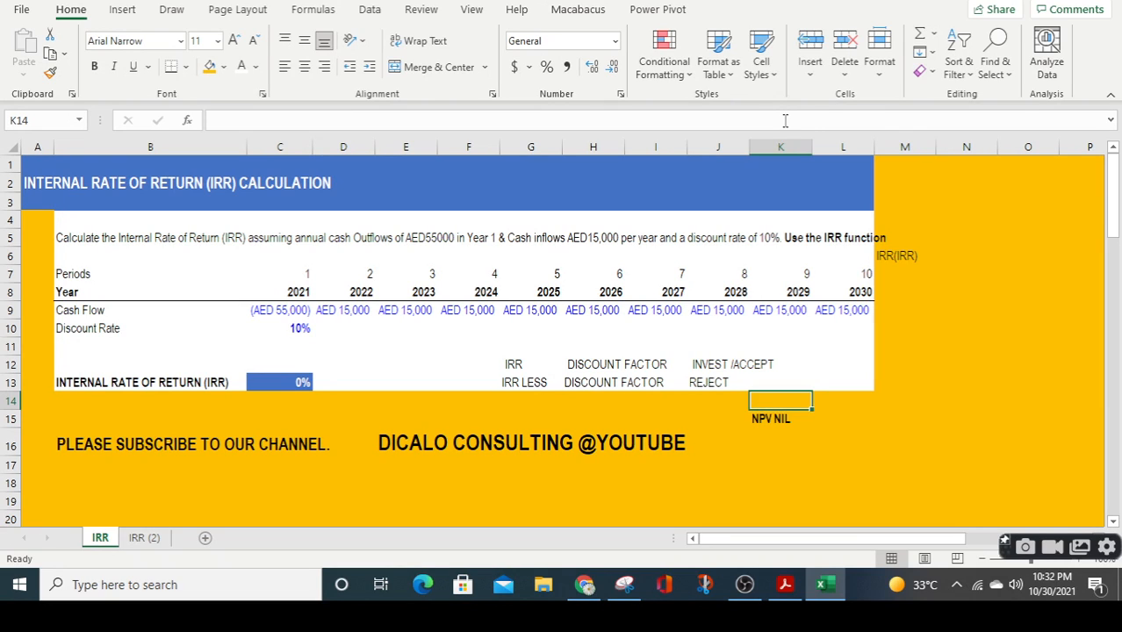
key(Left)
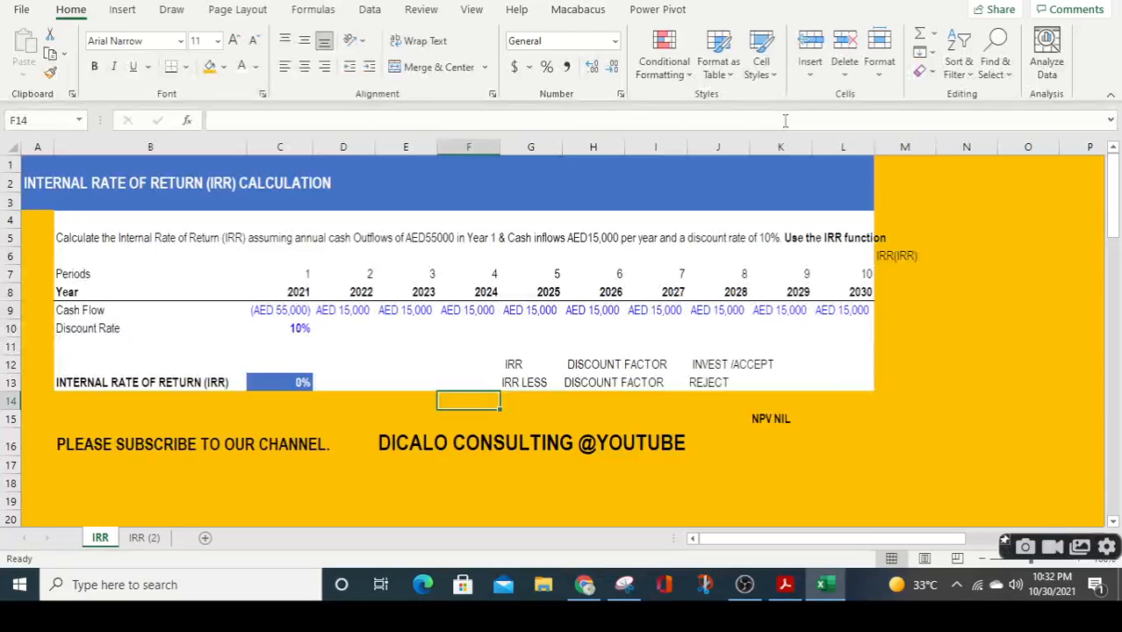
key(Up)
key(Left)
key(Left)
key(Left)
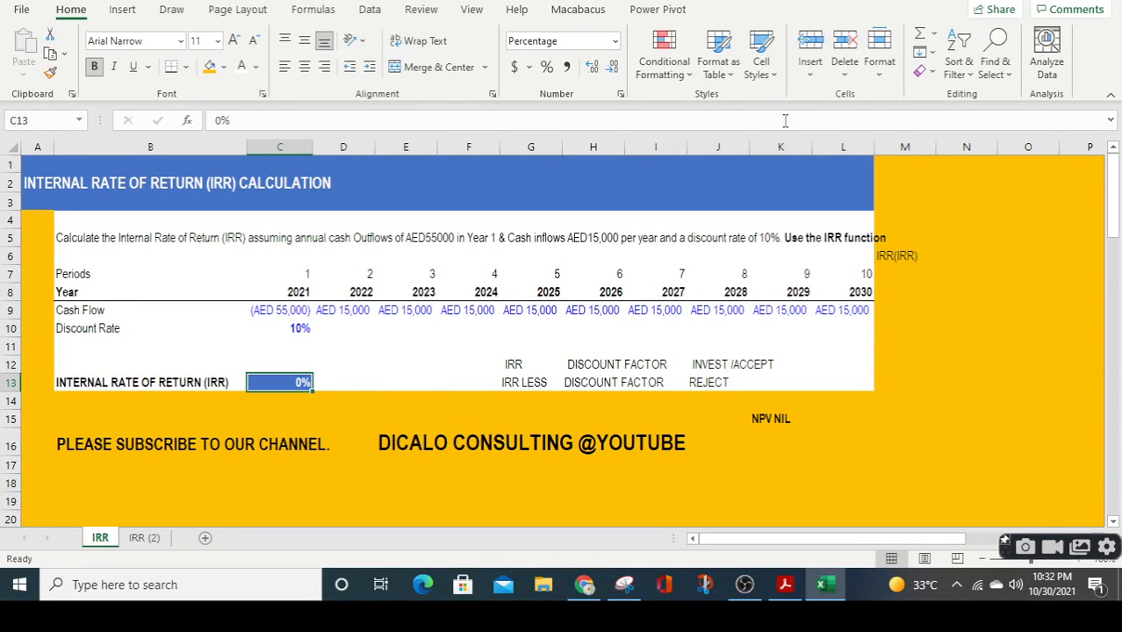
text(=)
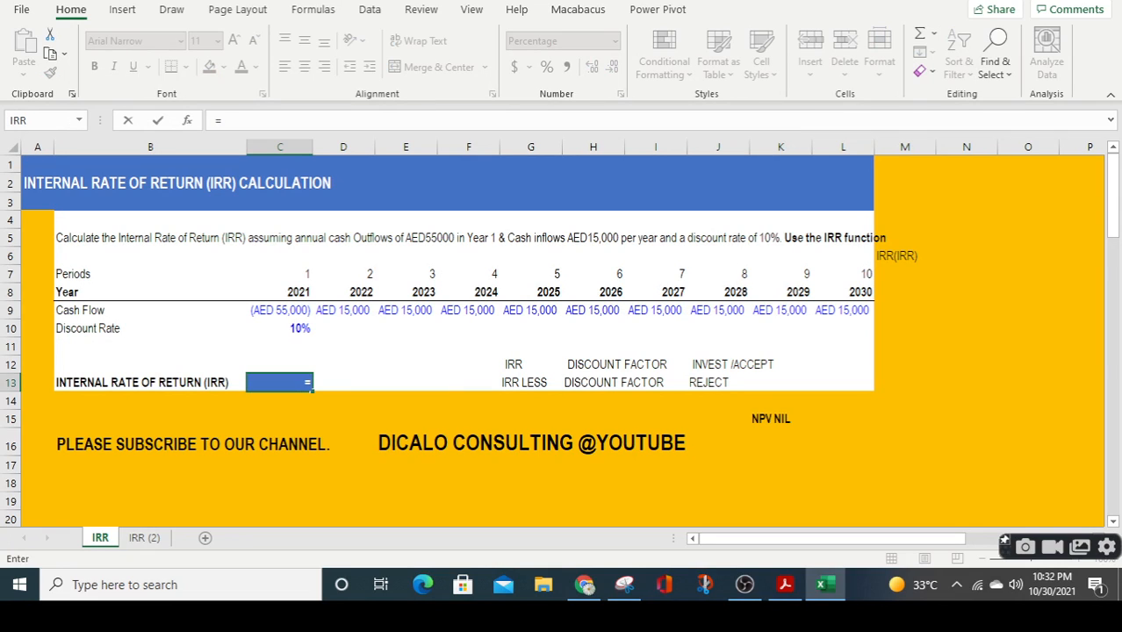
click(187, 120)
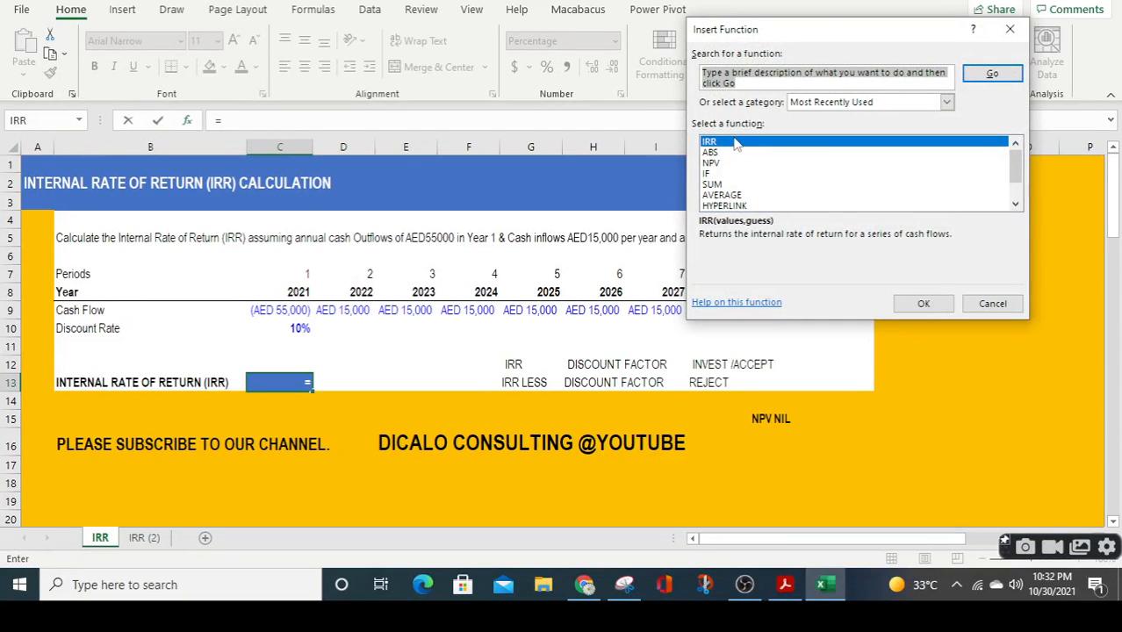
click(914, 304)
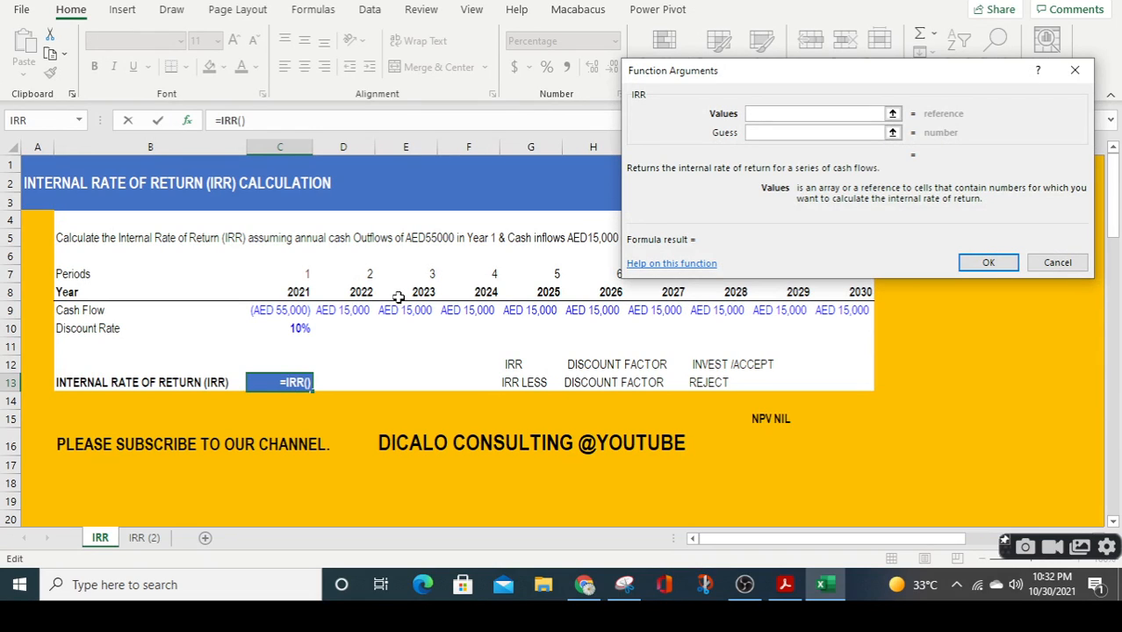
Complete the IRR function in C13 with the cash flows C9:L9 as Values and 2 as Guess
click(275, 311)
key(shift+Right)
key(shift+Right)
key(shift+Right)
key(shift+Right)
key(shift+Right)
key(shift+Right)
key(shift+Right)
key(shift+Right)
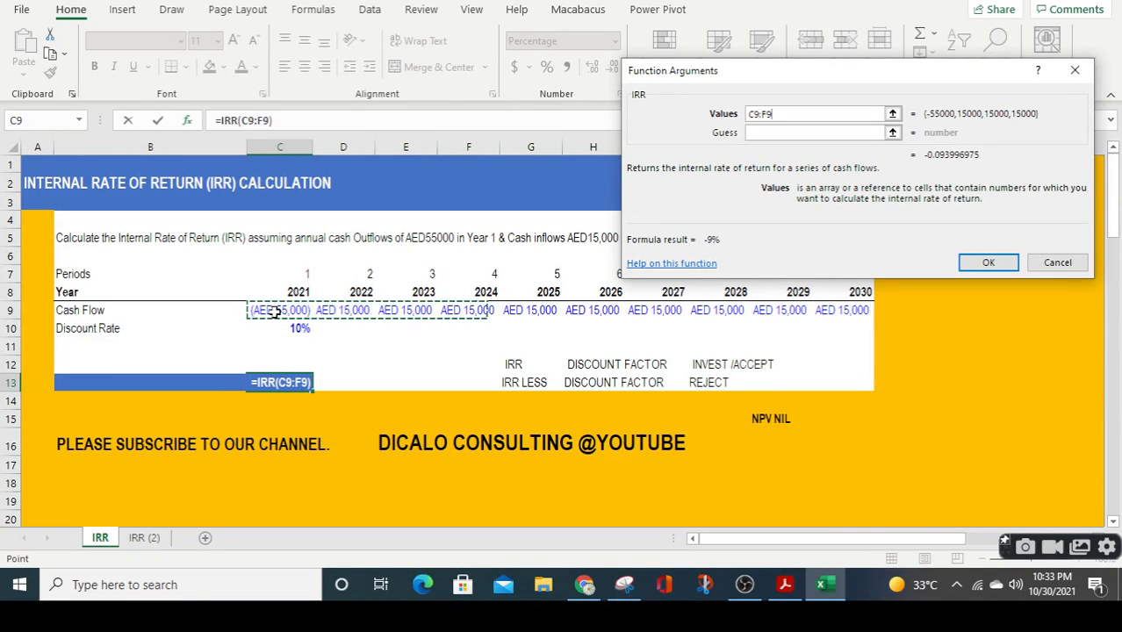
key(shift+Right)
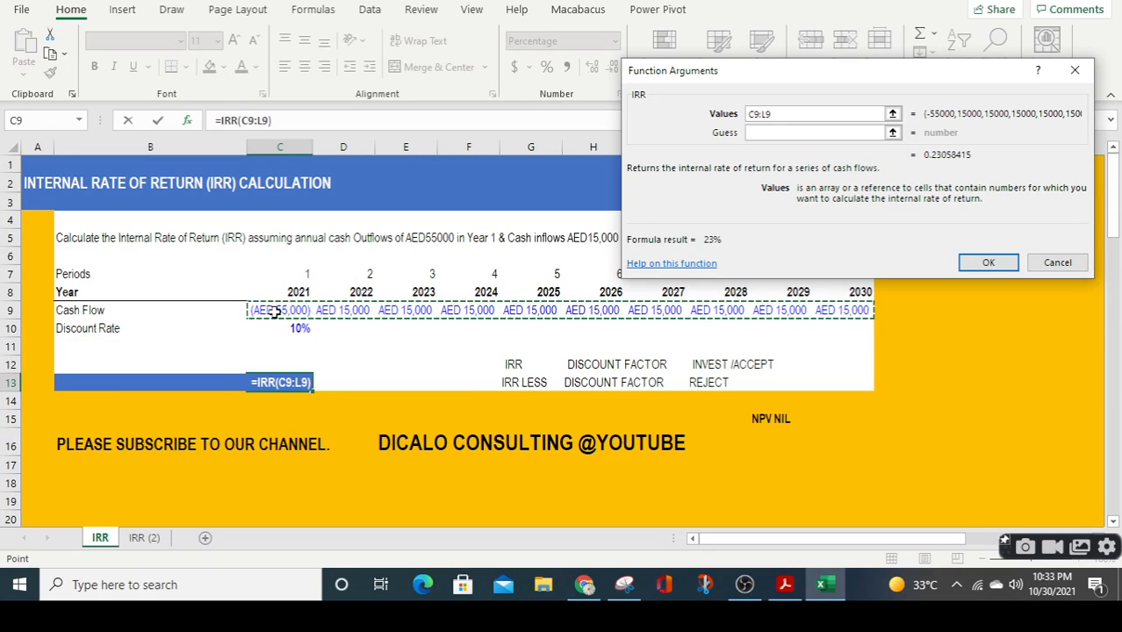
click(787, 132)
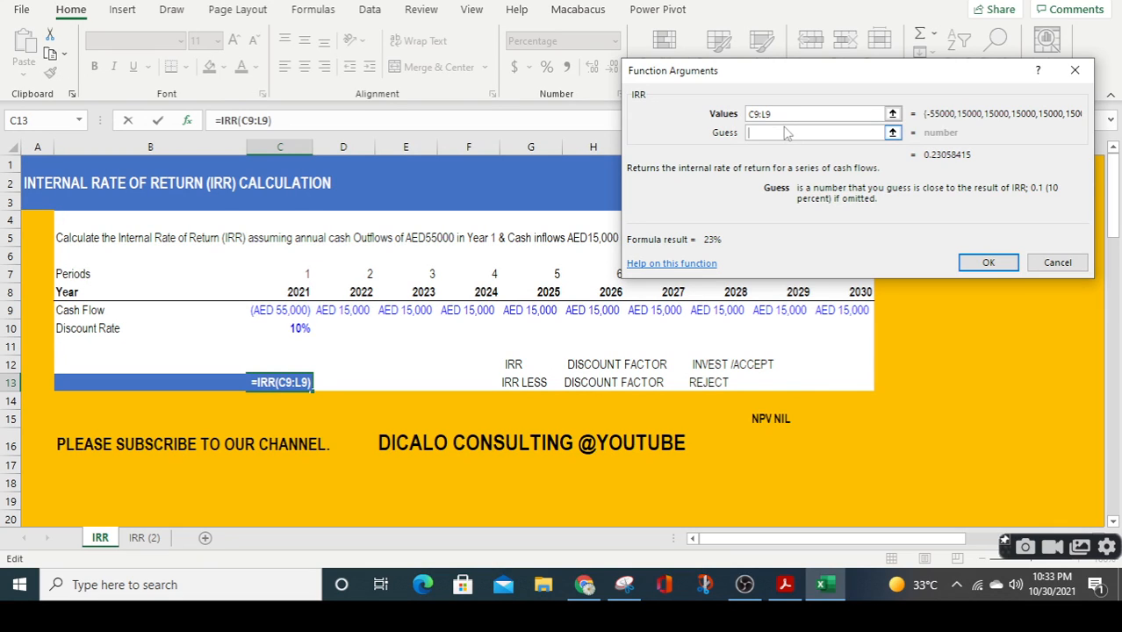
text(2)
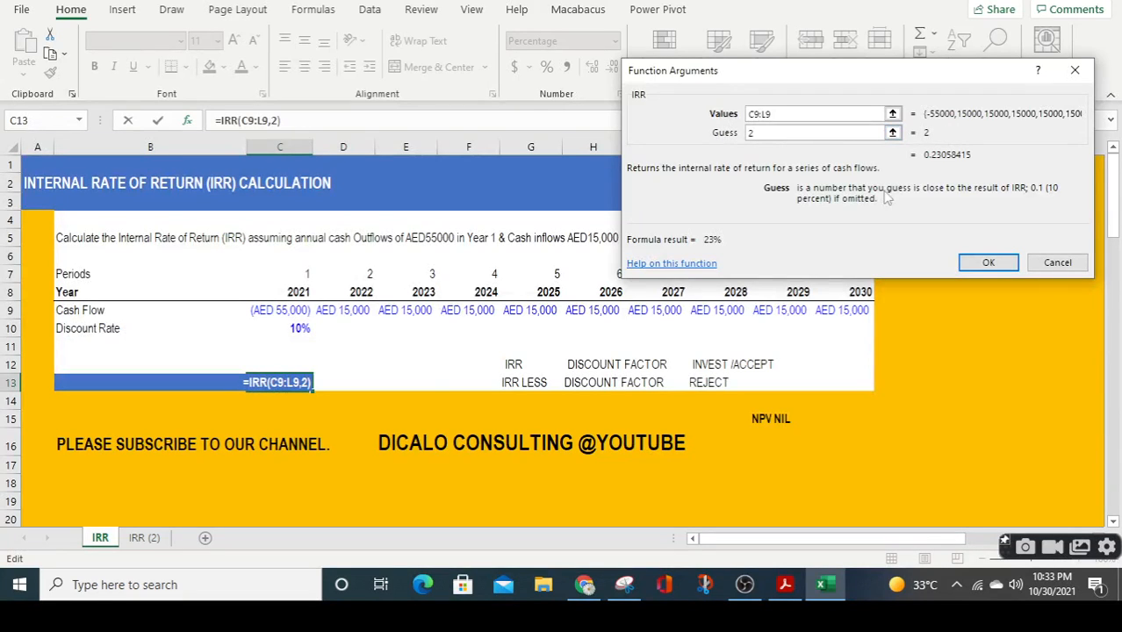
click(988, 262)
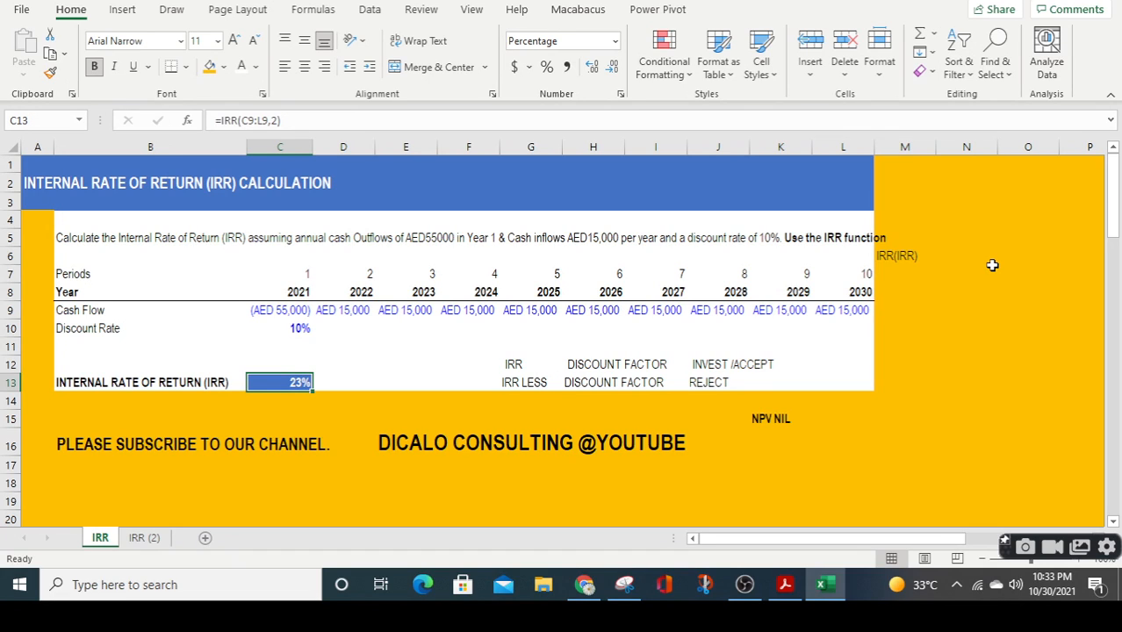
Replace the formula in C13 with an IRR function using cash flows C9:L9 as Values and 30 as Guess
text(=)
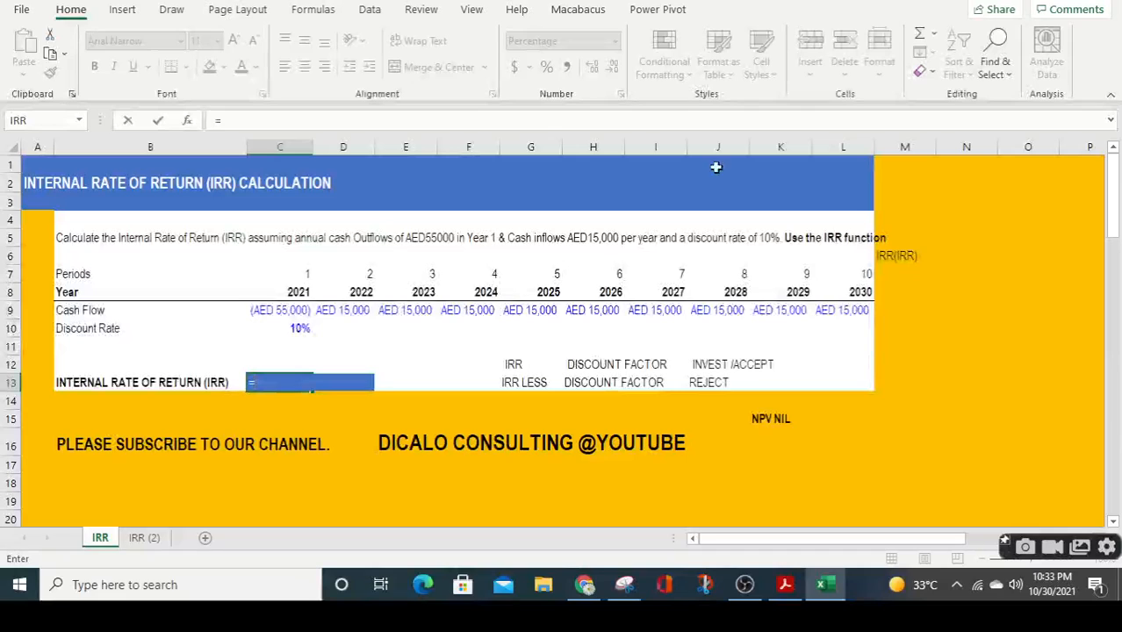
click(190, 122)
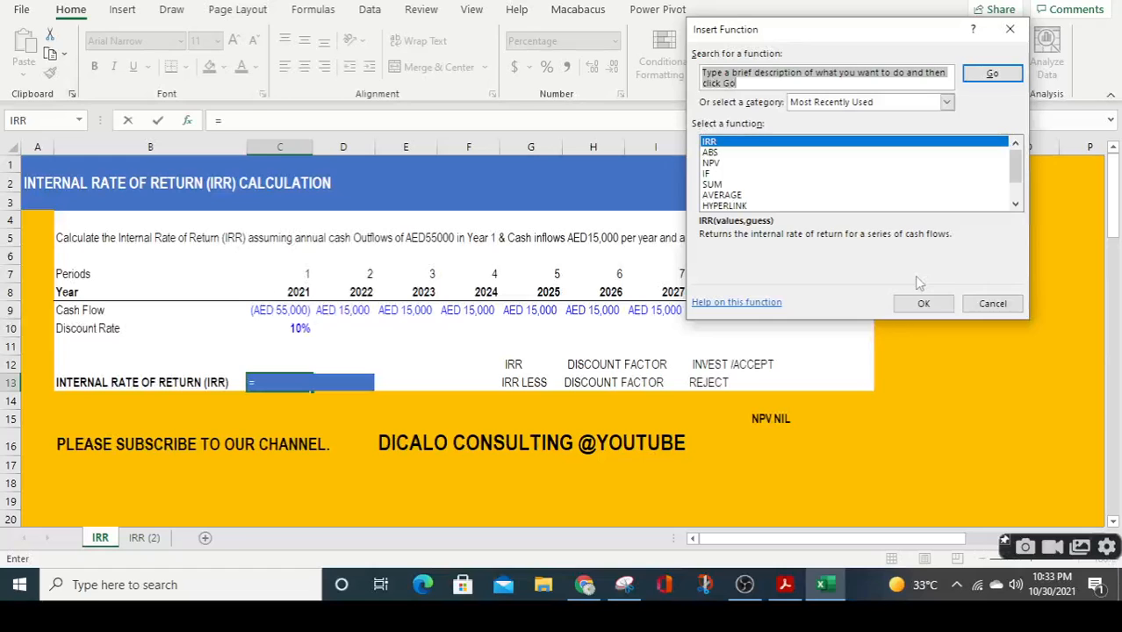
click(924, 304)
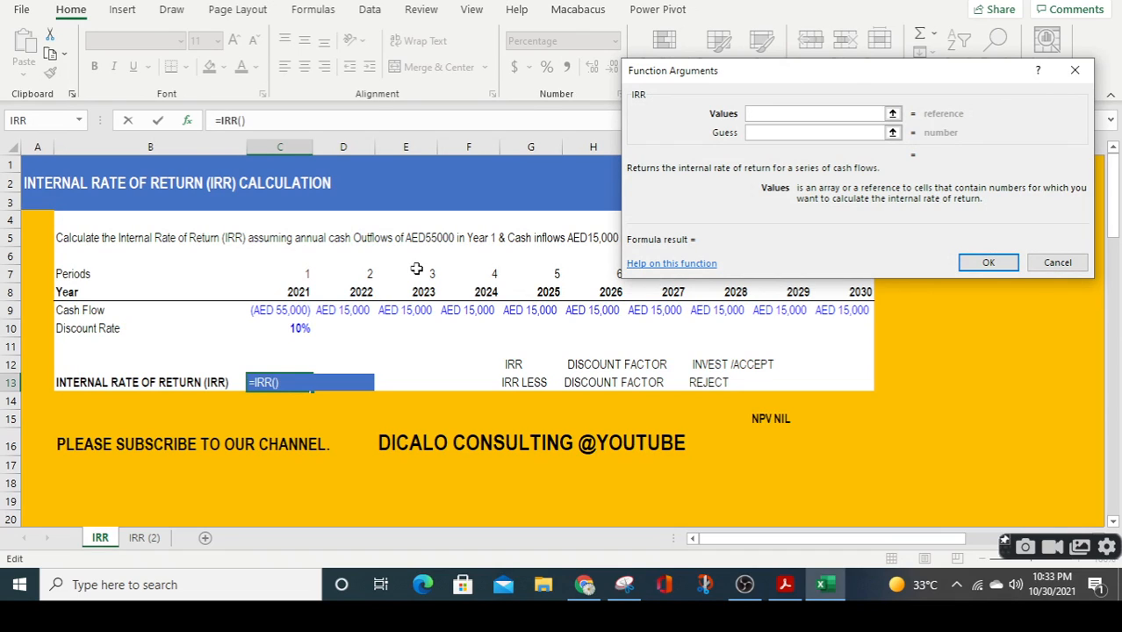
click(265, 313)
drag(265, 312, 845, 315)
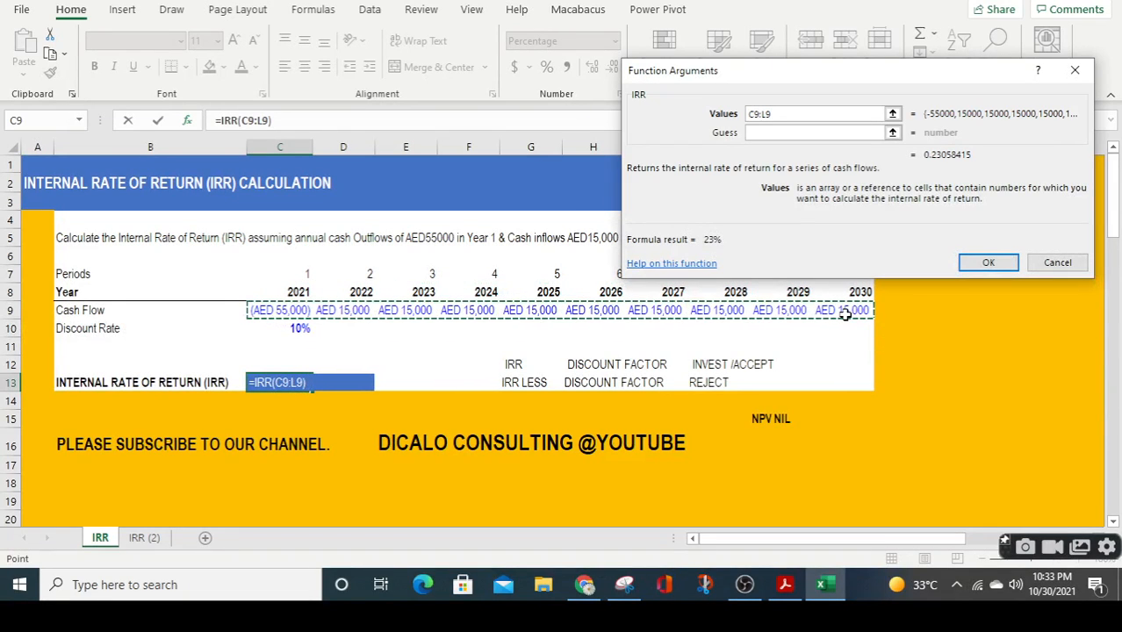
click(843, 133)
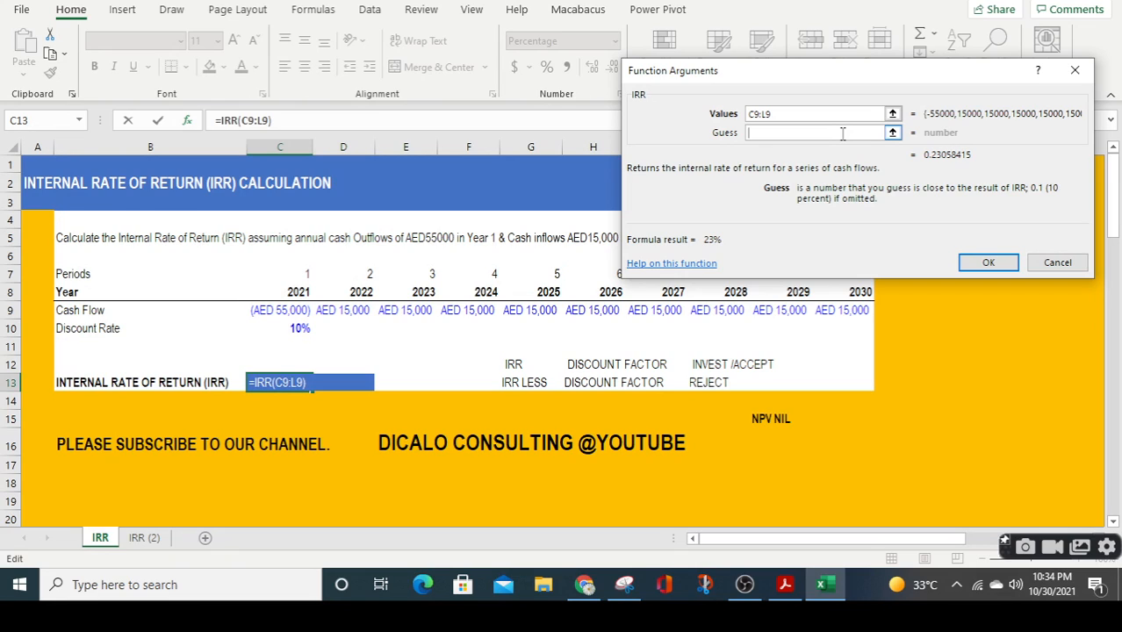
text(30)
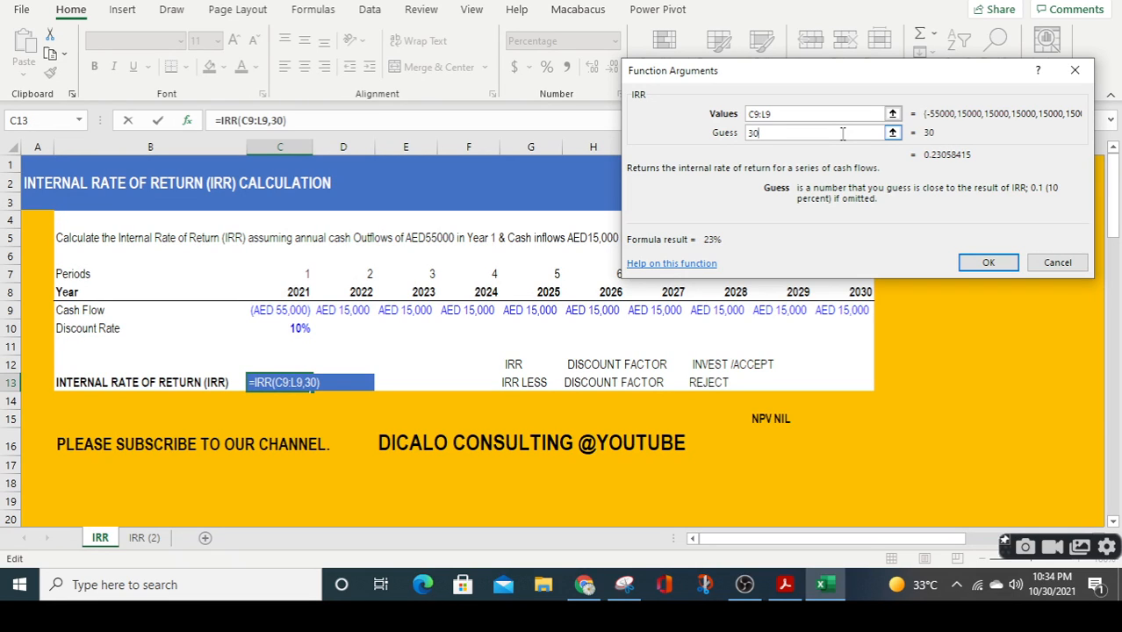
click(973, 265)
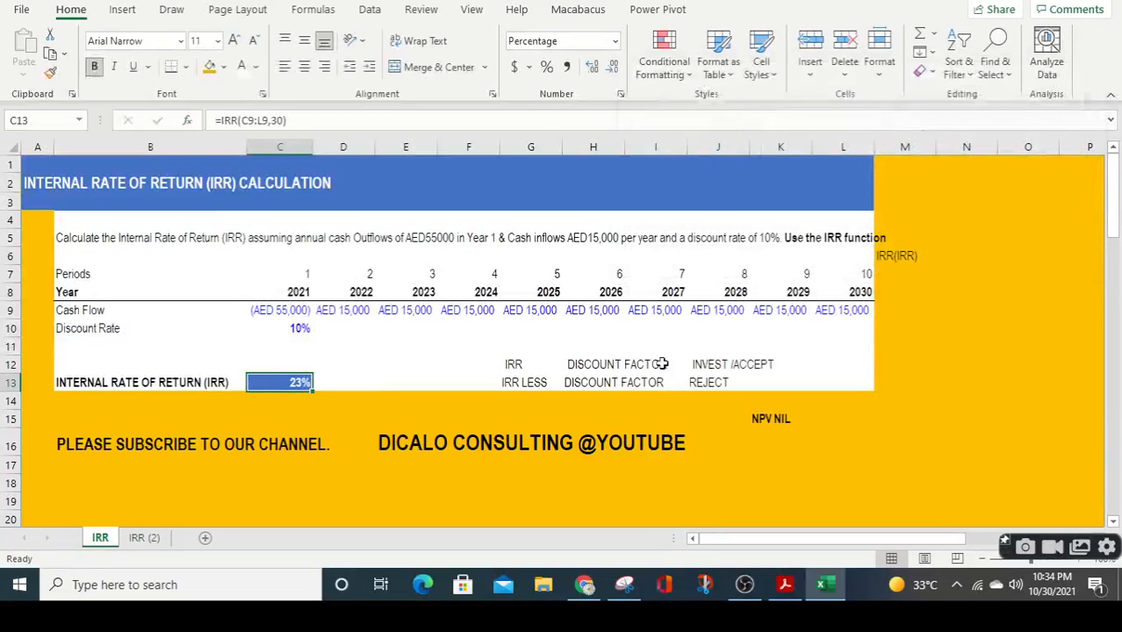
Compare the IRR result in C13 with the discount rate in C10 and the decision rules in rows 12 and 13
click(460, 362)
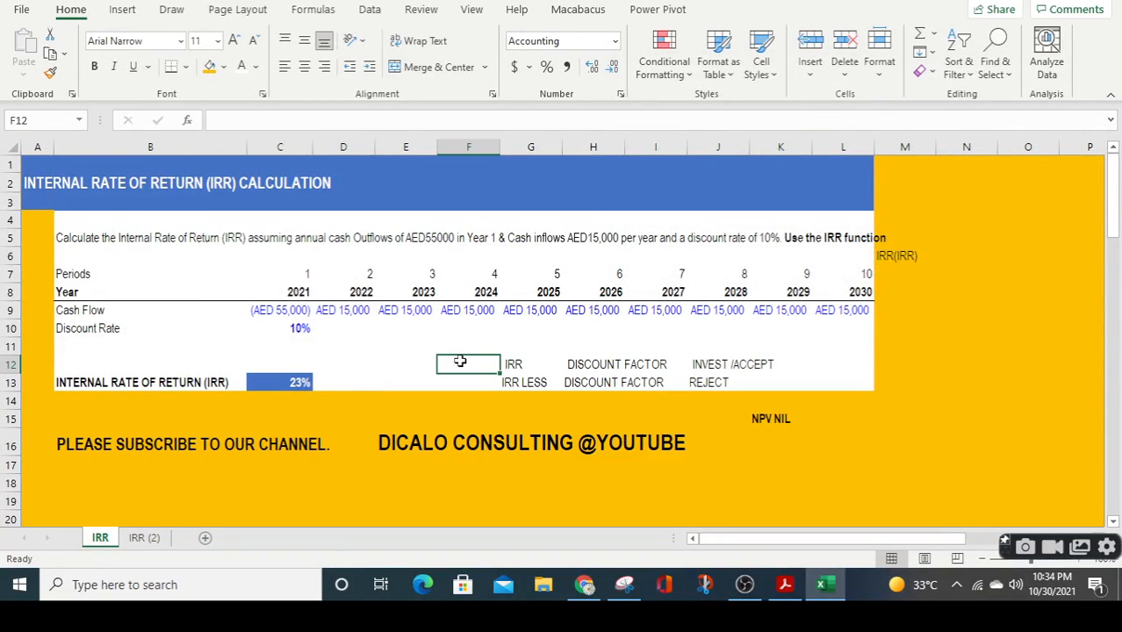
key(Left)
key(Left)
key(Down)
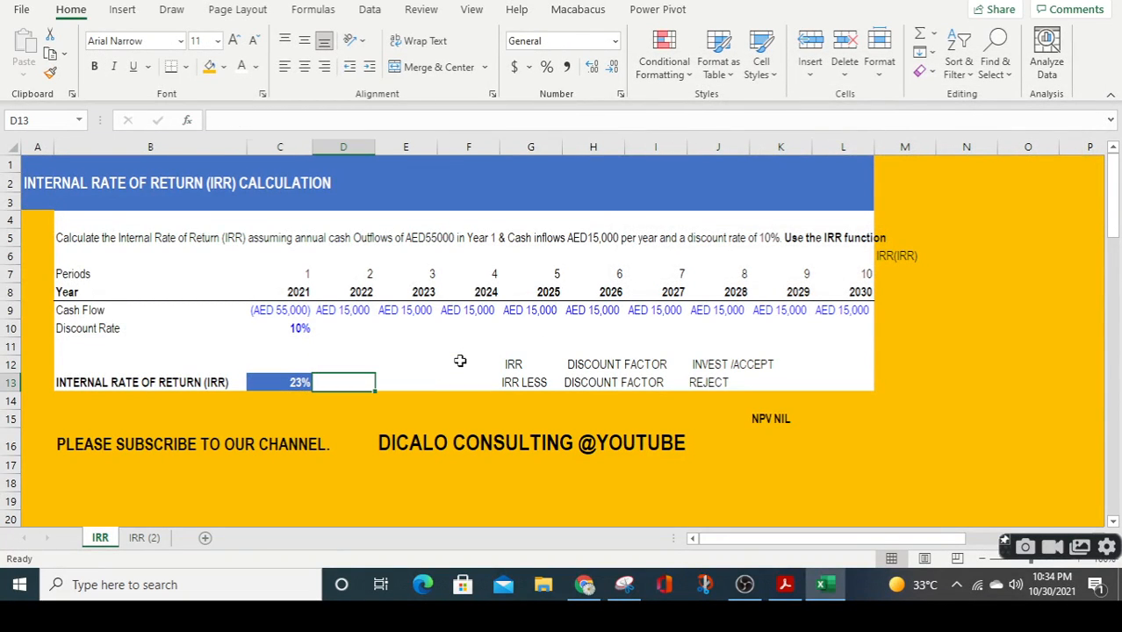
key(Left)
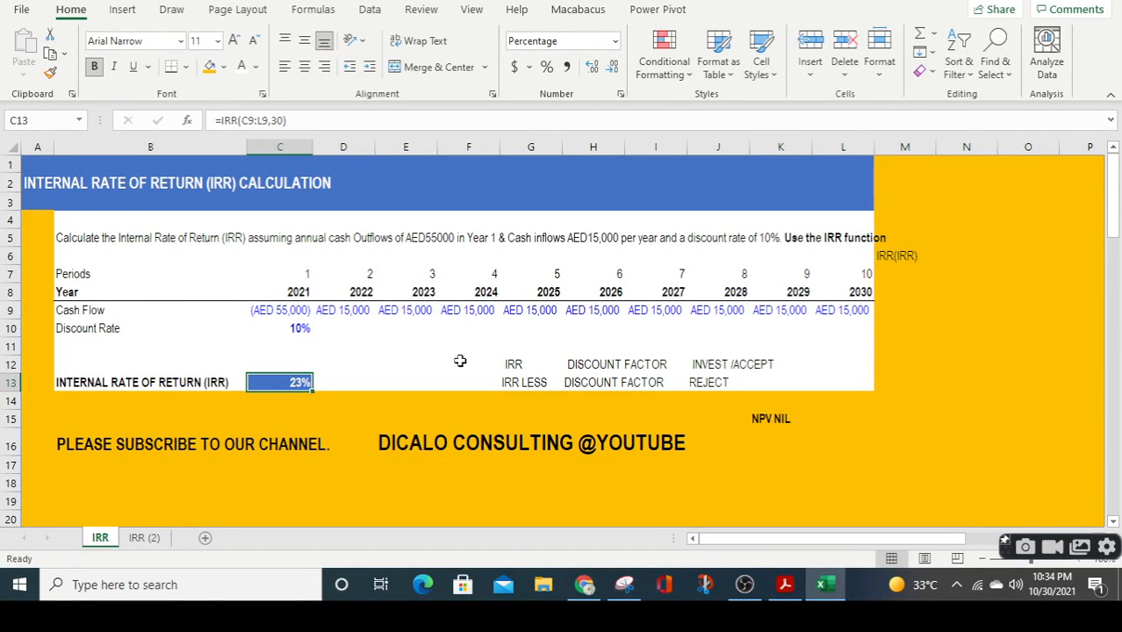
key(Up)
key(Right)
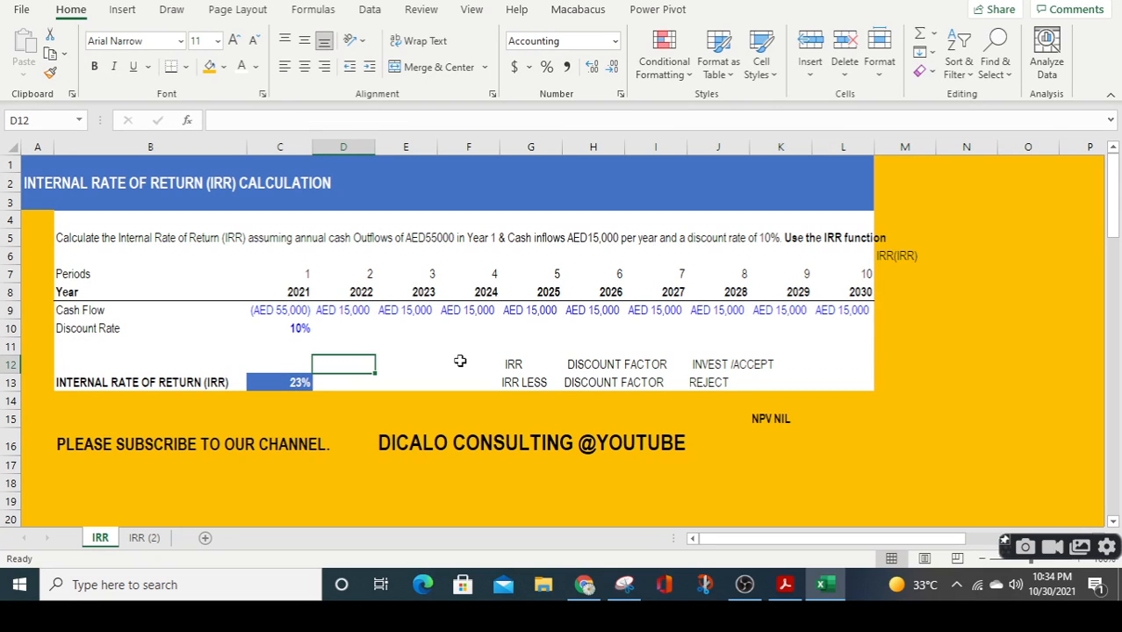
key(Up)
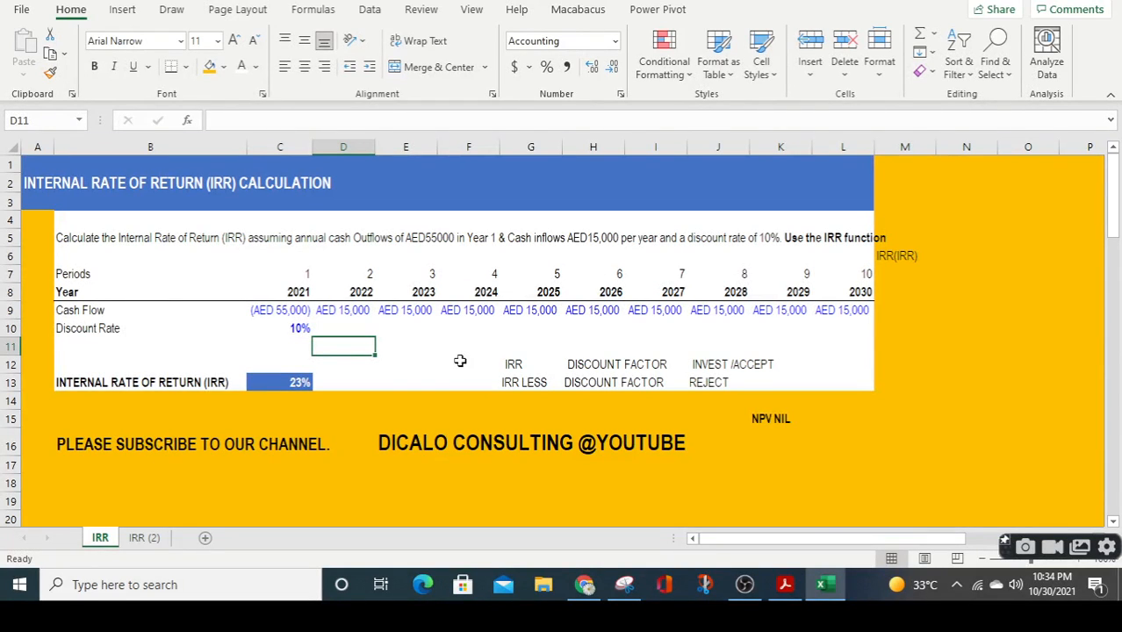
Calculate in D11 the difference between the internal rate of return and the discount rate with the formula =C13-C10
text(=)
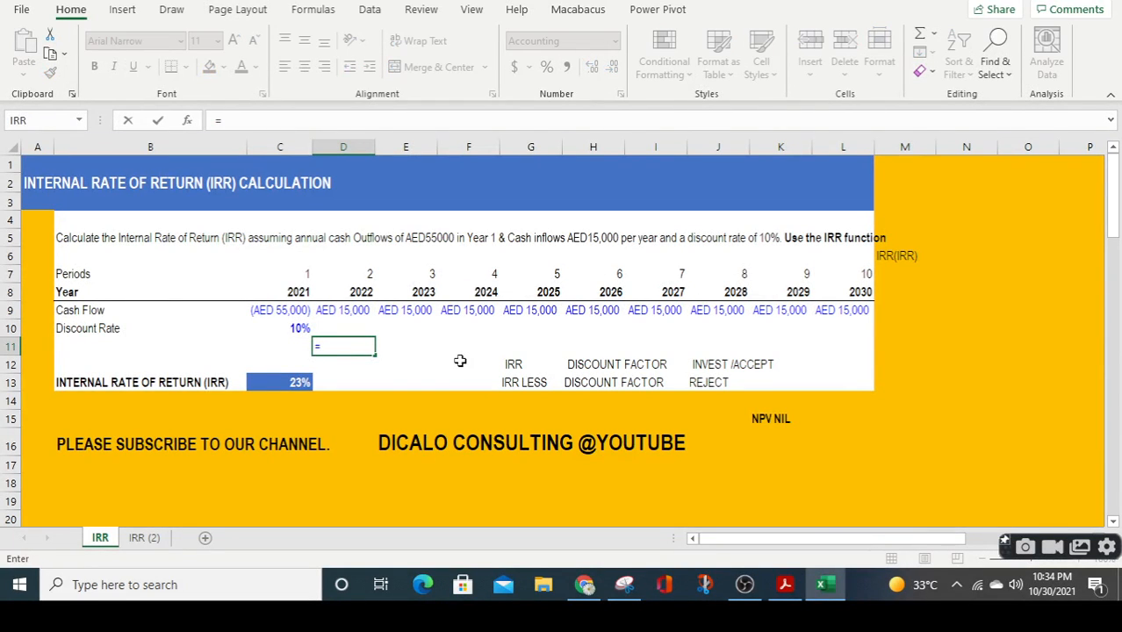
key(Down)
key(Left)
key(Down)
text(-)
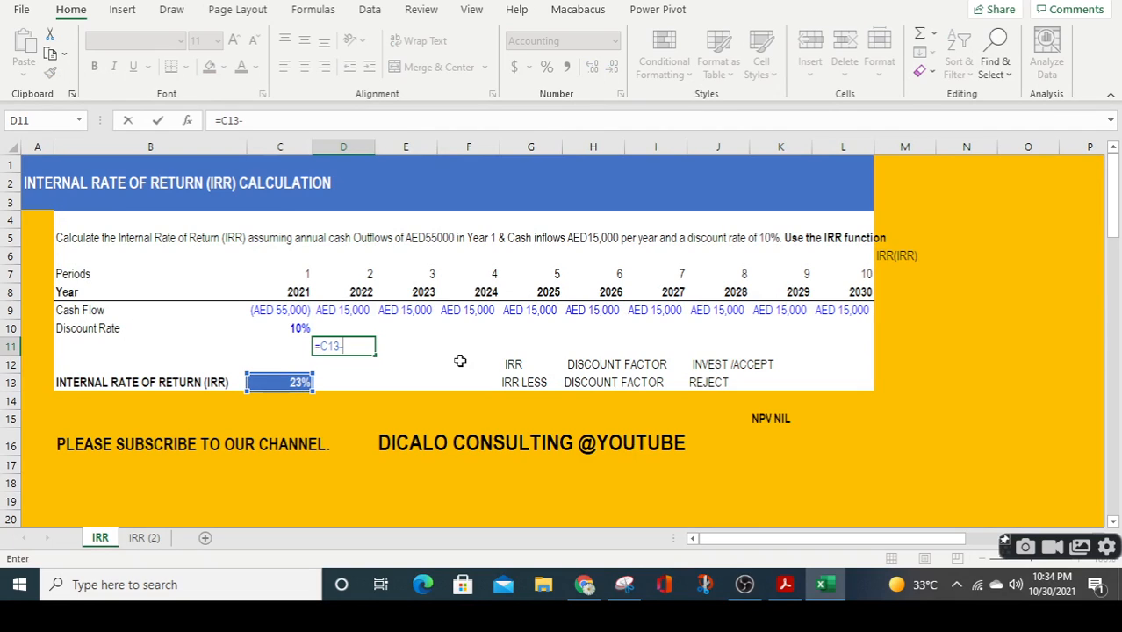
click(269, 330)
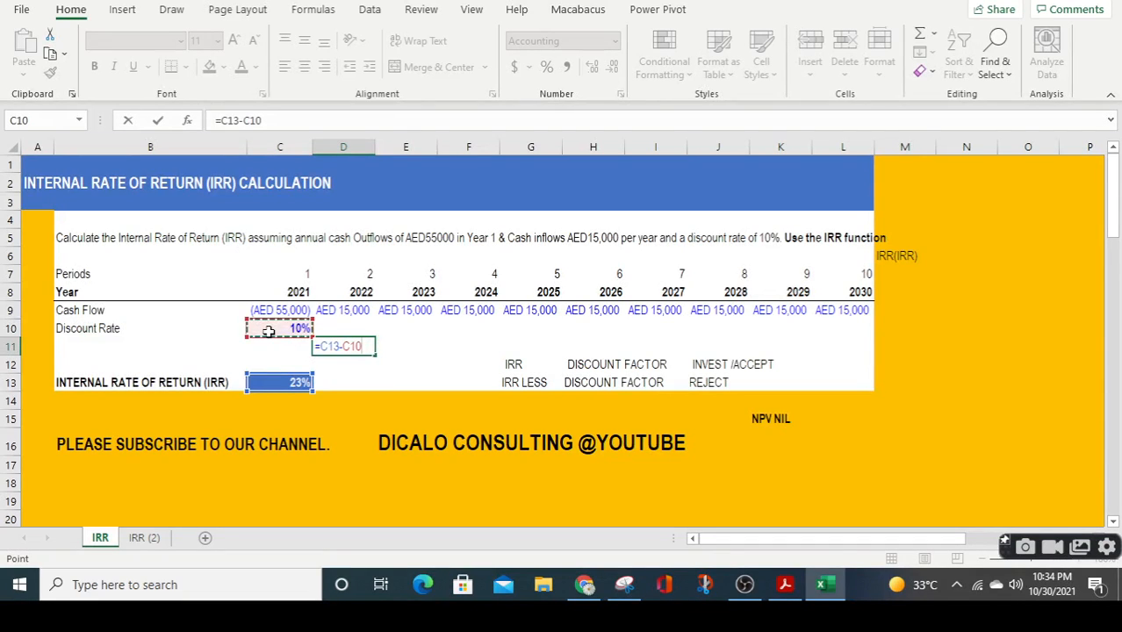
key(Return)
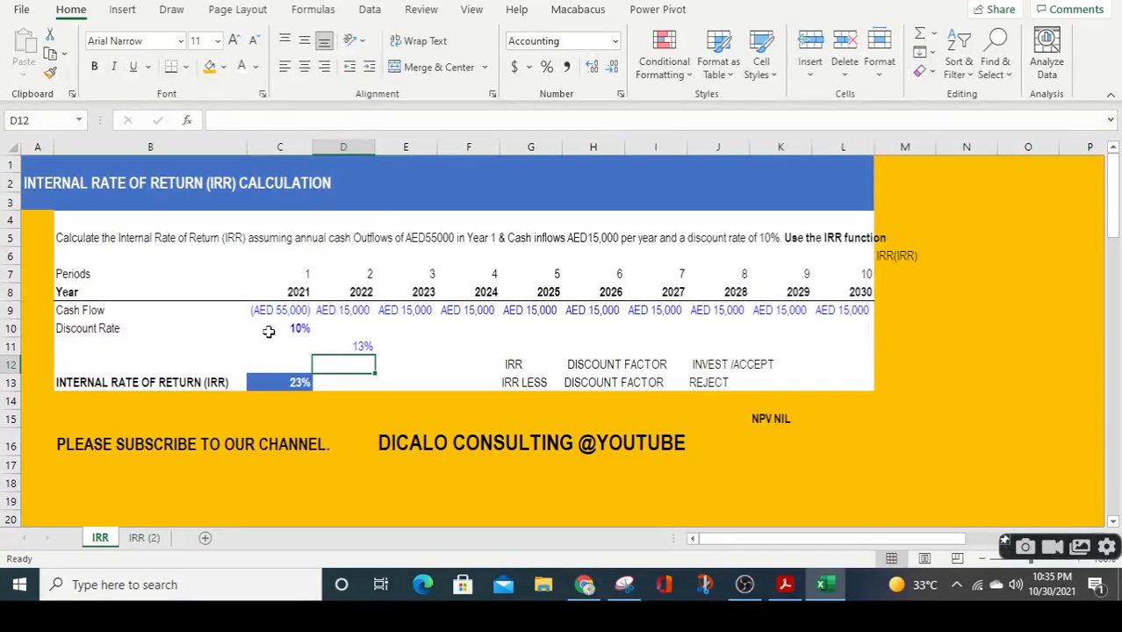
key(Down)
key(Down)
key(Down)
key(Down)
key(Down)
key(Down)
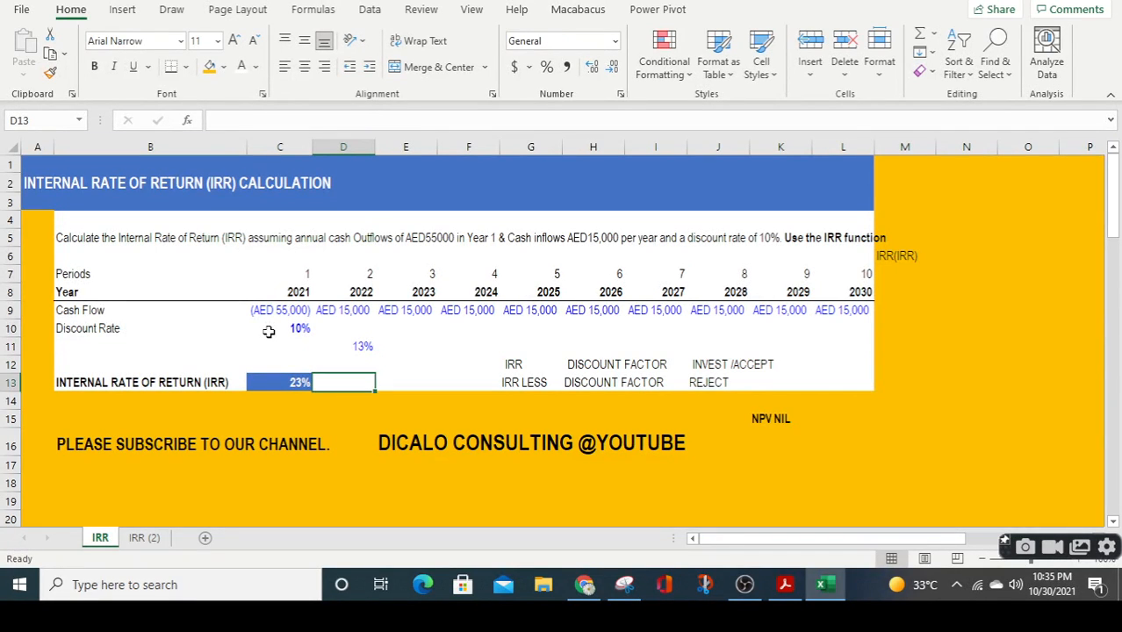
key(Right)
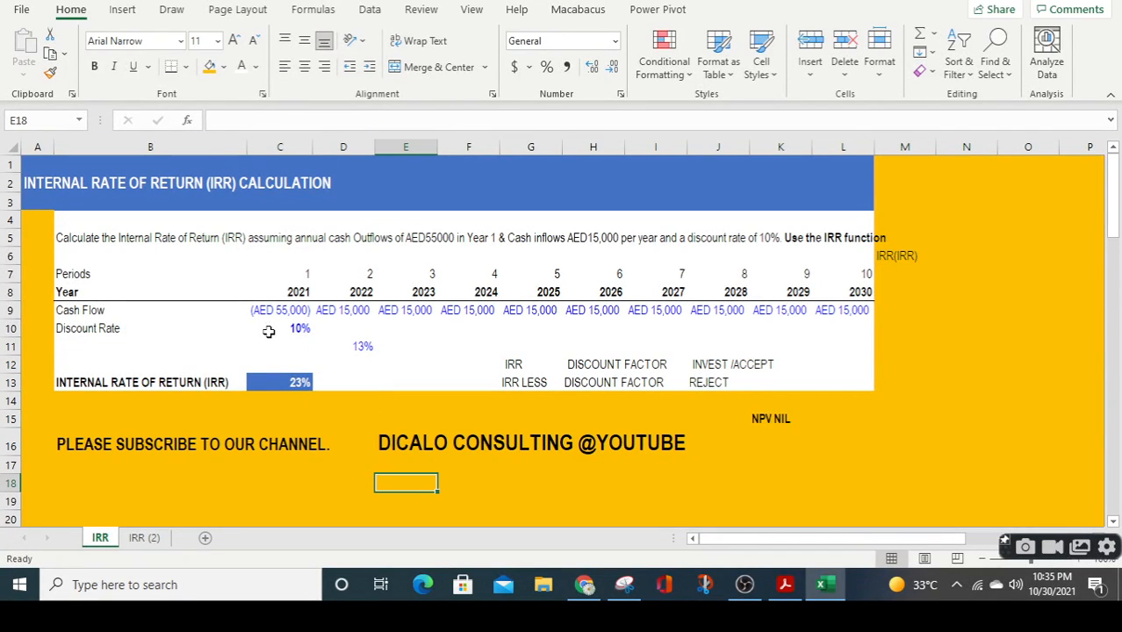
text(WWW)
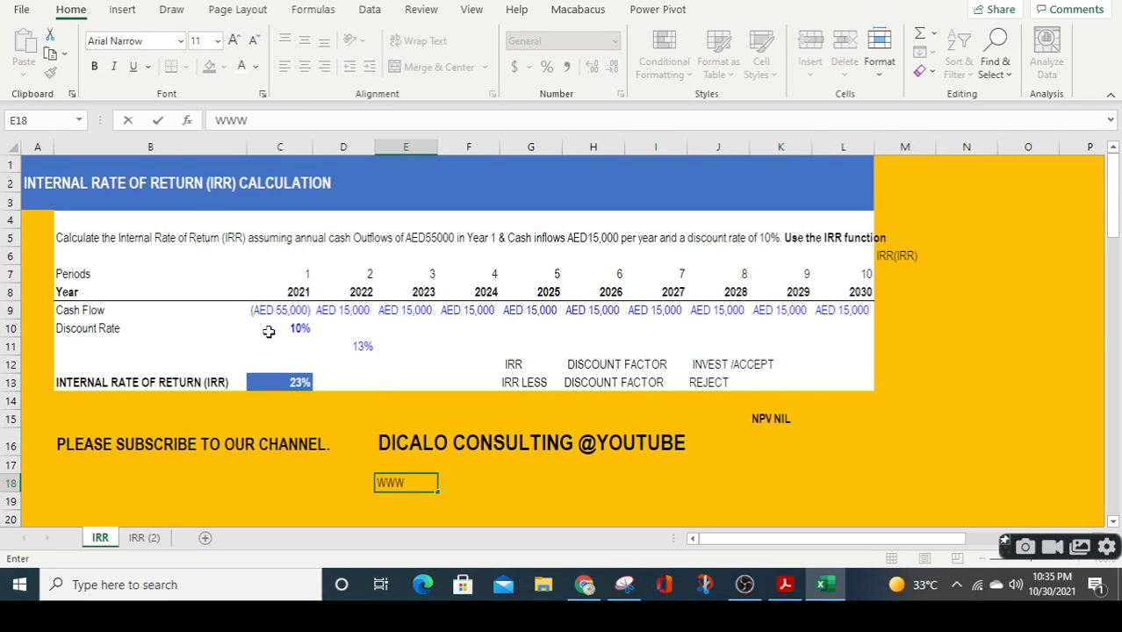
text(.DICALOO.COM)
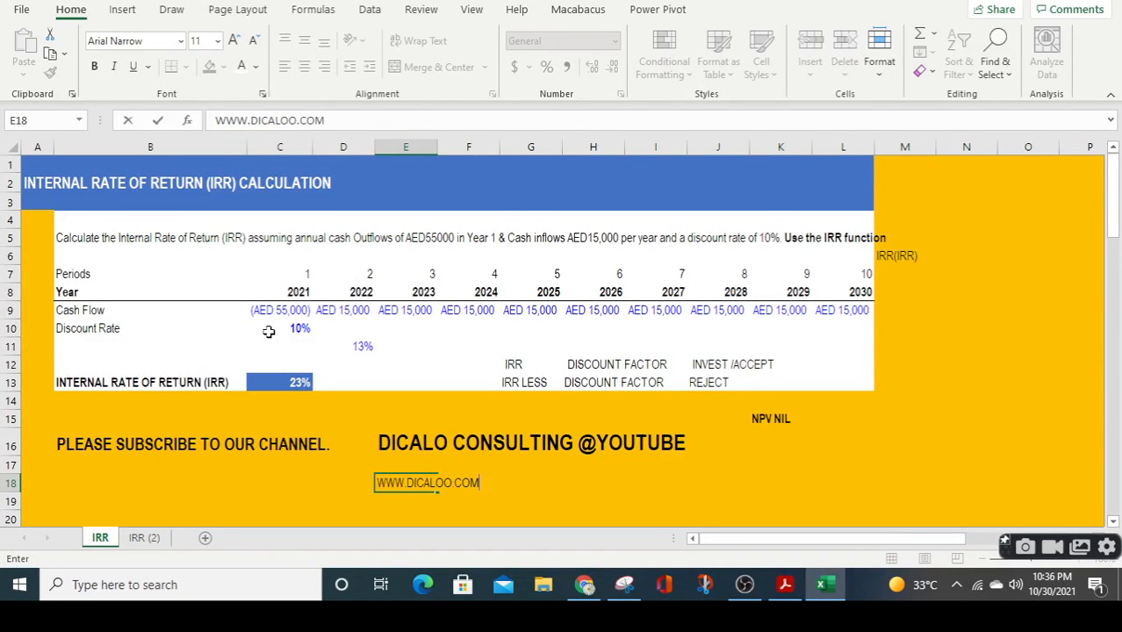
key(Return)
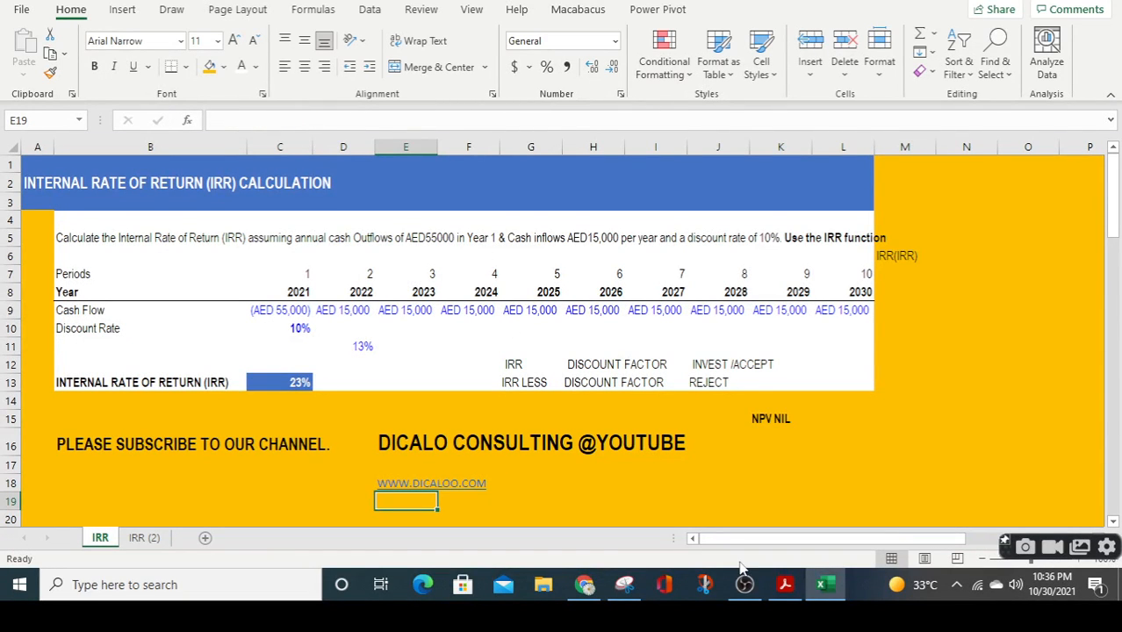